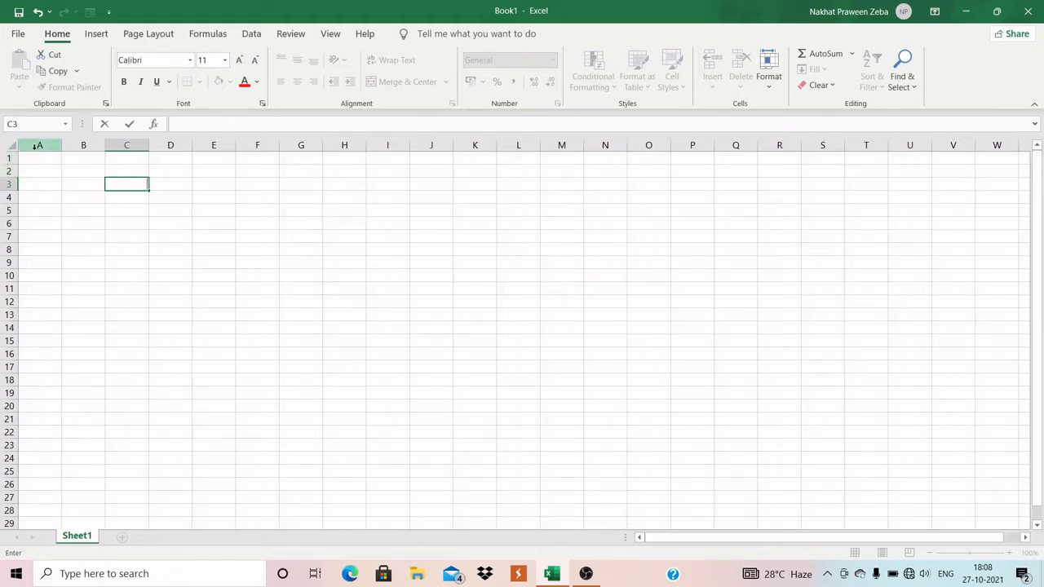
{"action": "left_click", "coordinate": [584, 574]}
{"action": "left_click", "coordinate": [583, 575]}
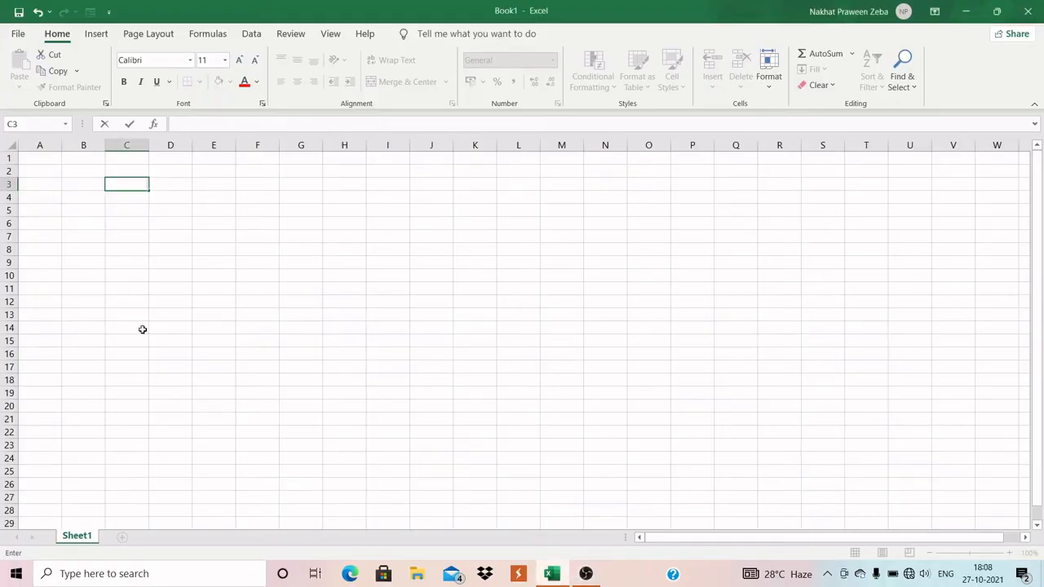
Select the entire row 3, and release the selection by making A5 the active cell.
{"action": "left_click", "coordinate": [11, 185]}
{"action": "left_click_drag", "start_coordinate": [9, 177], "coordinate": [9, 174]}
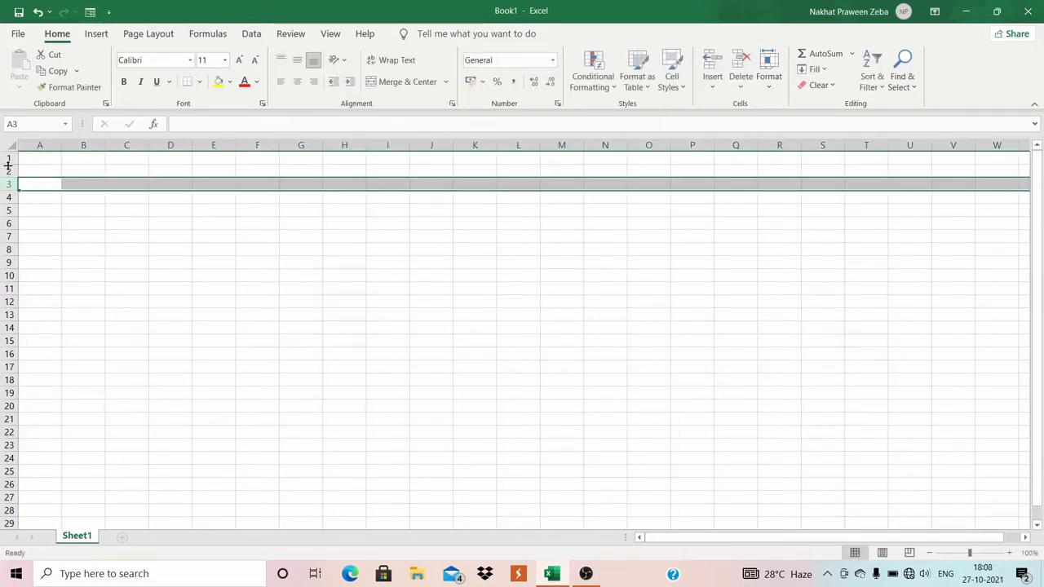
{"action": "left_click", "coordinate": [13, 164]}
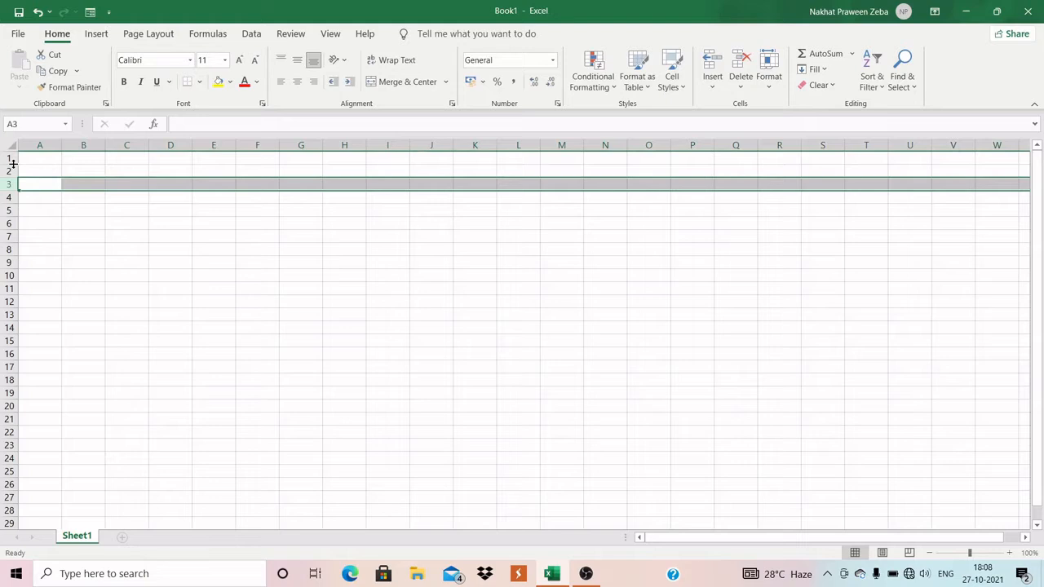
{"action": "left_click", "coordinate": [36, 206]}
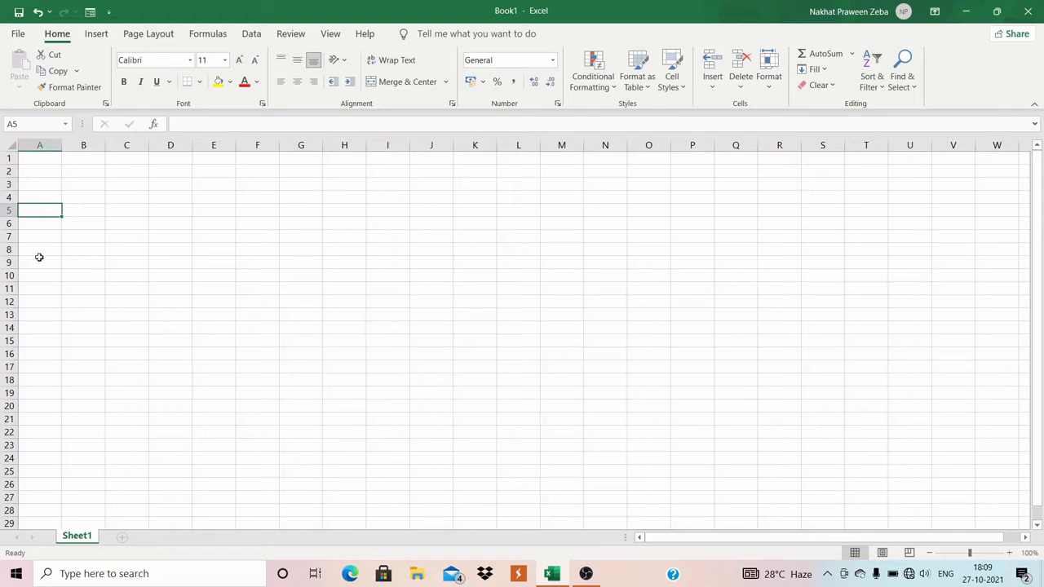
Select the entire column A and the entire column B one after the other, finishing on cell C1.
{"action": "left_click", "coordinate": [46, 146]}
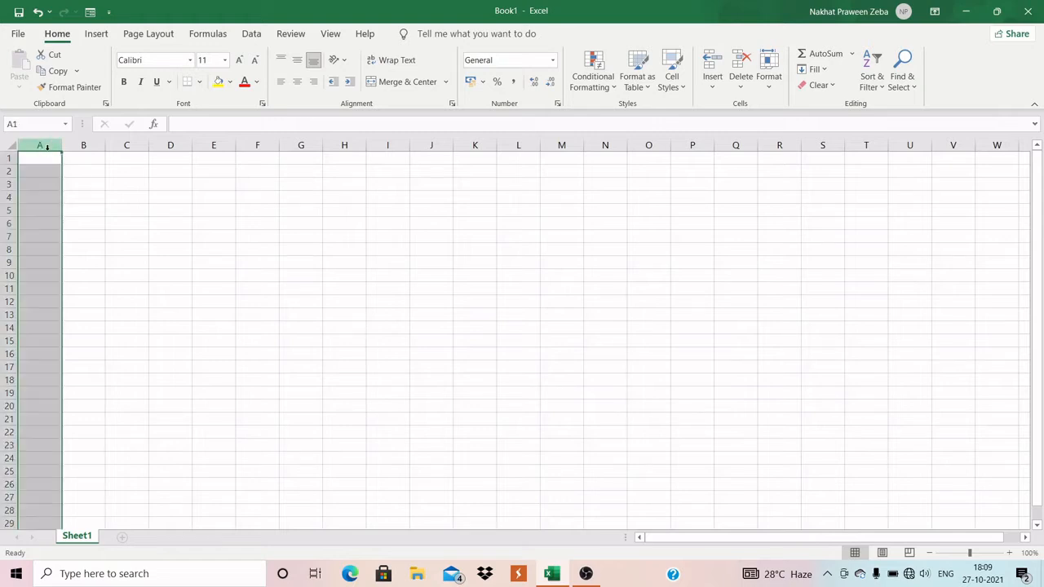
{"action": "left_click", "coordinate": [85, 146]}
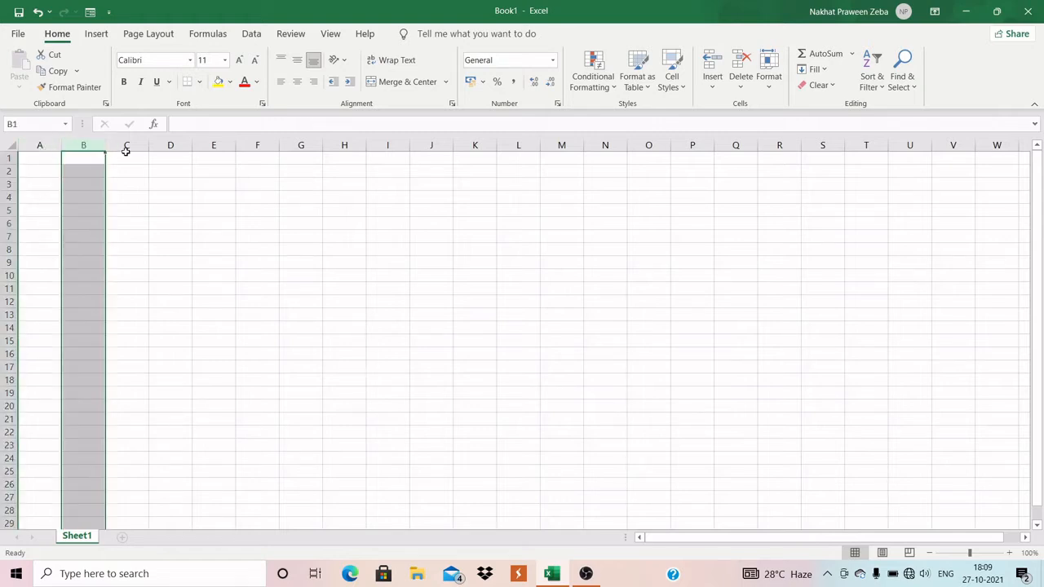
{"action": "left_click", "coordinate": [125, 155]}
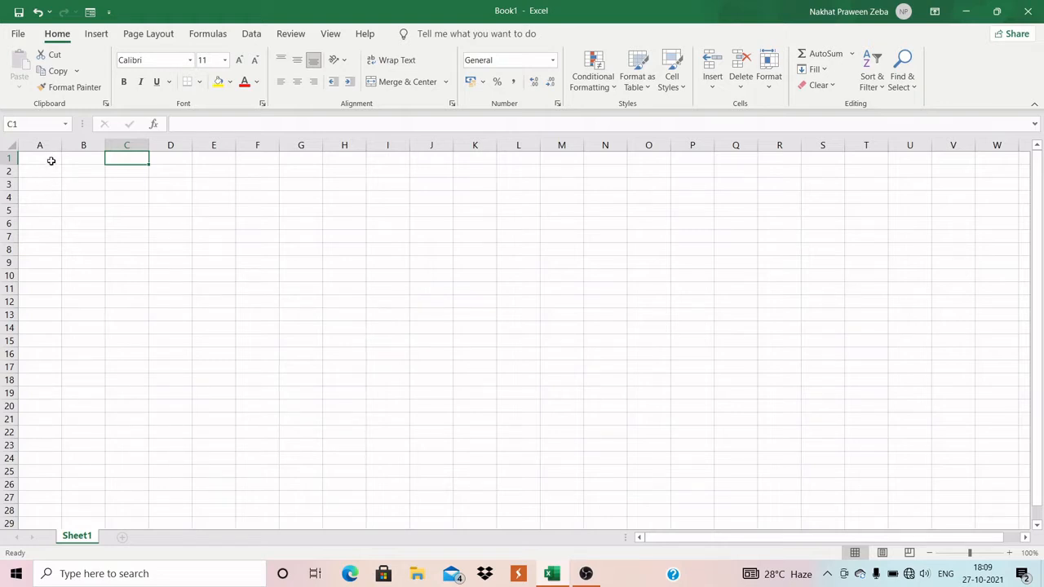
Select the single cells A1, B1, C1 and D1 in turn and return to A1.
{"action": "left_click", "coordinate": [50, 161]}
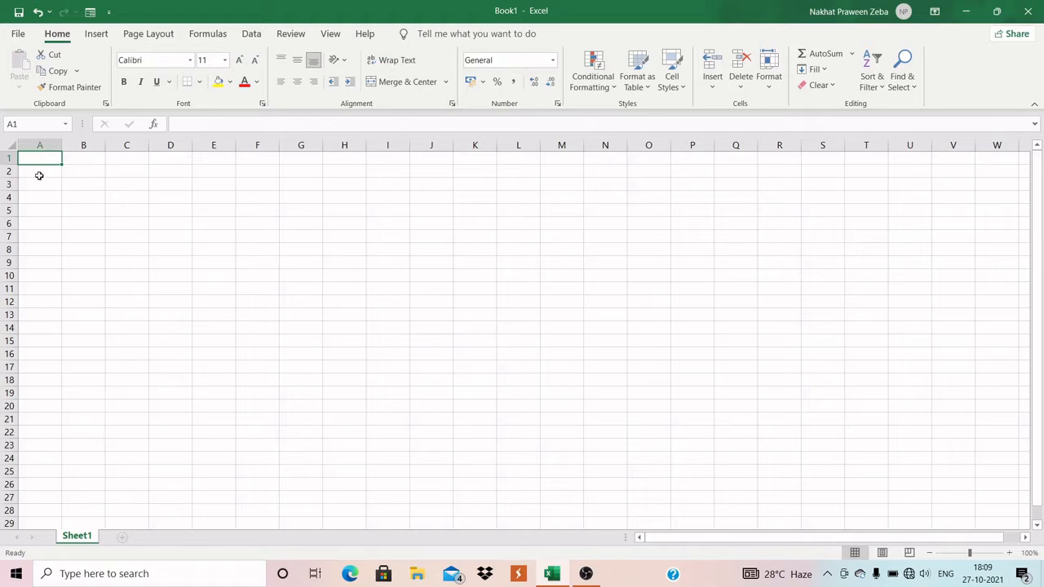
{"action": "left_click", "coordinate": [95, 159]}
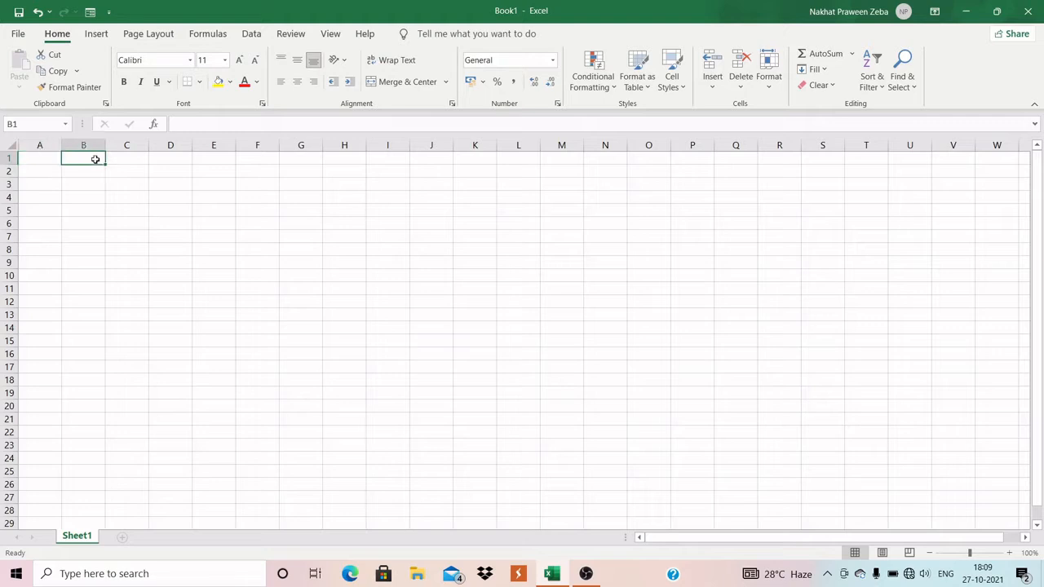
{"action": "left_click", "coordinate": [137, 158]}
{"action": "left_click", "coordinate": [161, 162]}
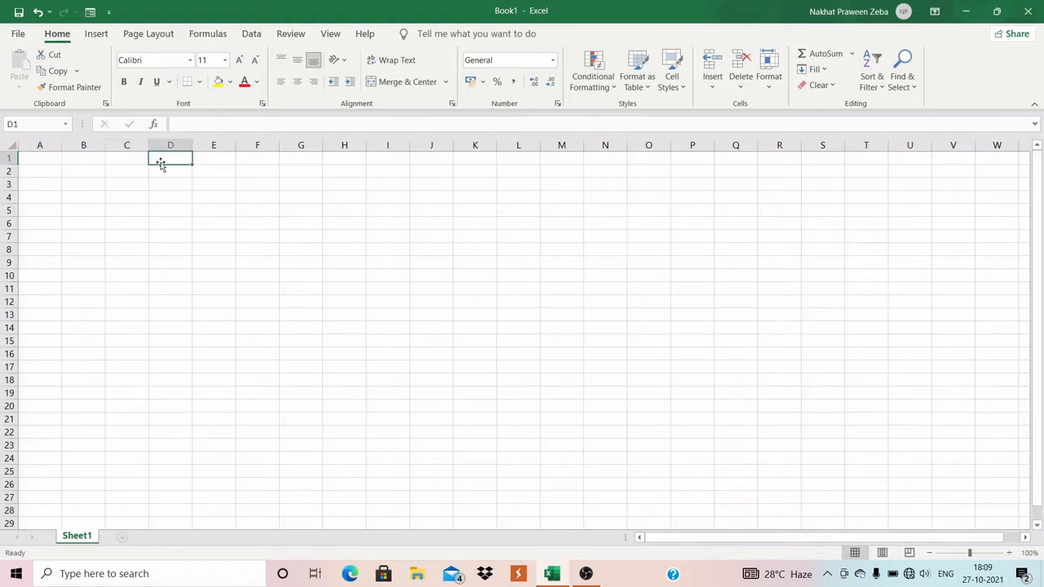
{"action": "left_click", "coordinate": [40, 164]}
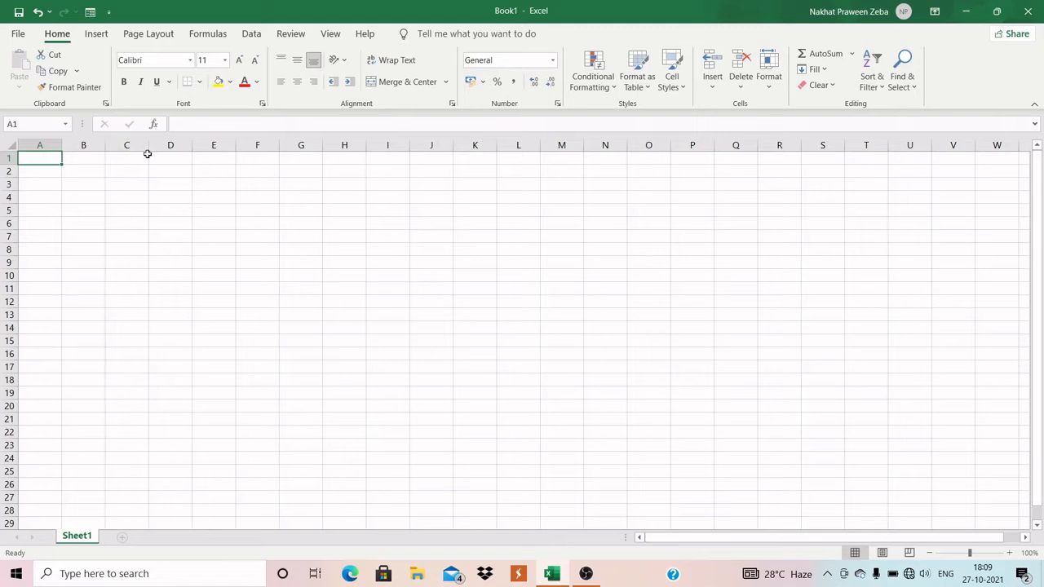
Select the entire row 1 and the entire column A in turn, clearing each selection with a single cell.
{"action": "left_click", "coordinate": [10, 161]}
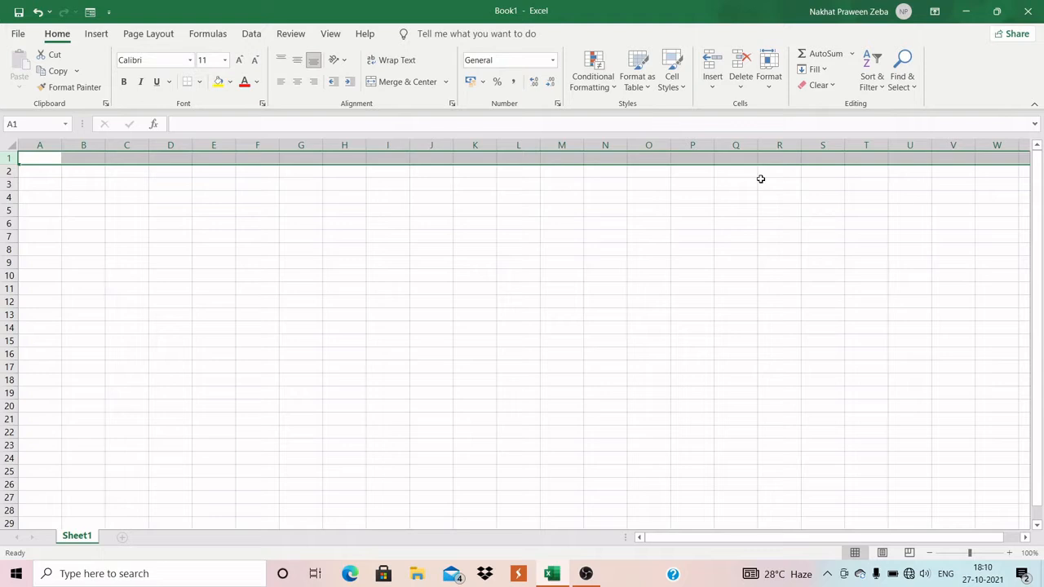
{"action": "left_click", "coordinate": [43, 179]}
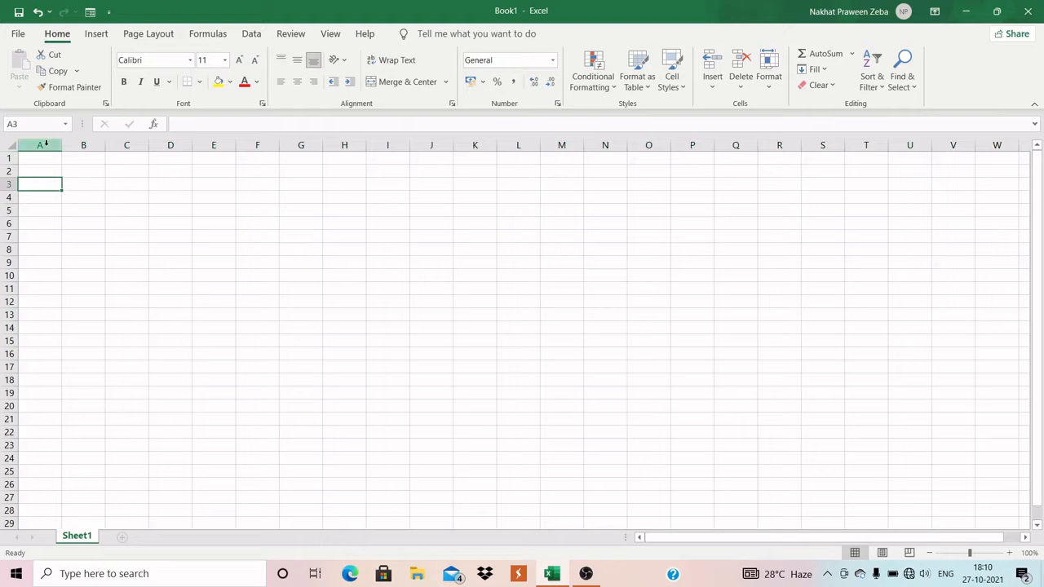
{"action": "left_click", "coordinate": [41, 146]}
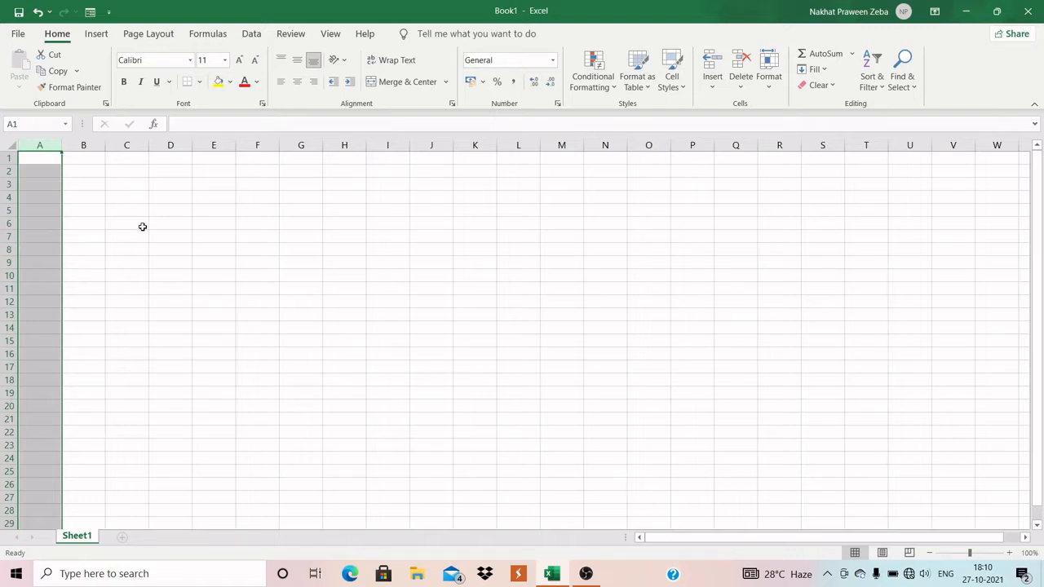
{"action": "left_click", "coordinate": [142, 226]}
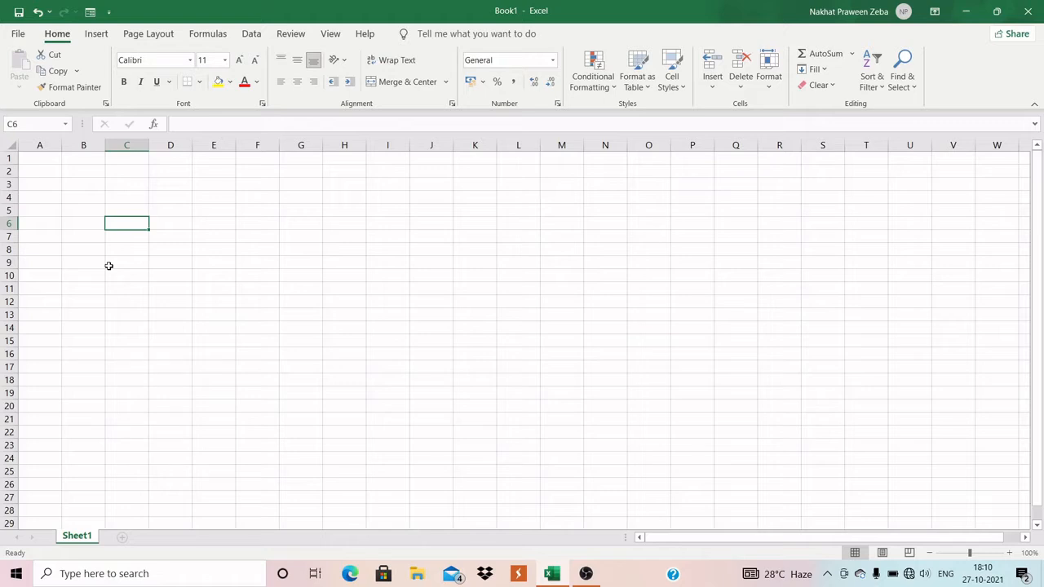
Select all cells of the worksheet from cell A2, clear the selection, and select and clear the whole sheet once more.
{"action": "left_click", "coordinate": [50, 174]}
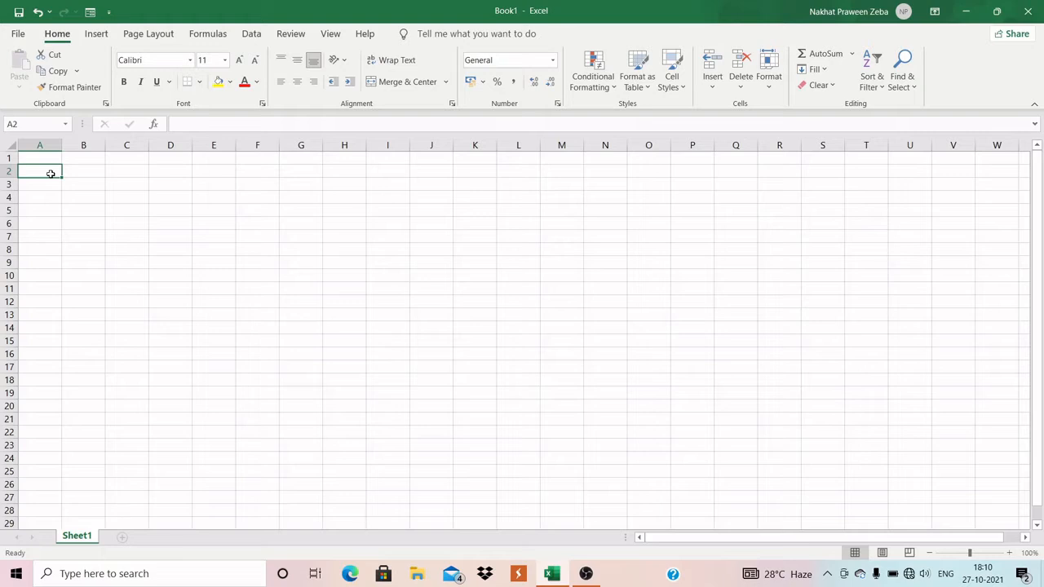
{"action": "key", "text": "ctrl+a"}
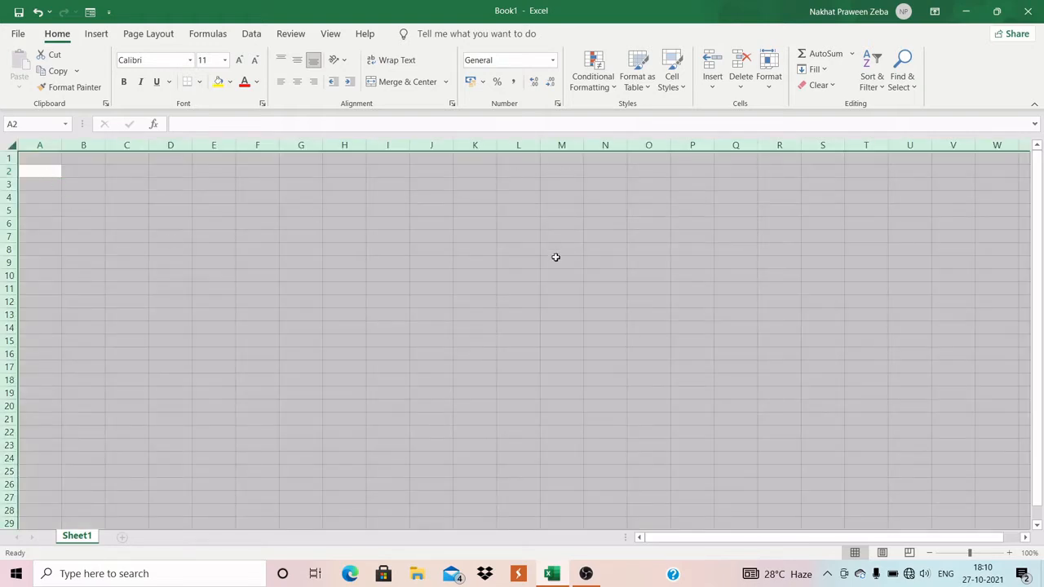
{"action": "left_click", "coordinate": [158, 232]}
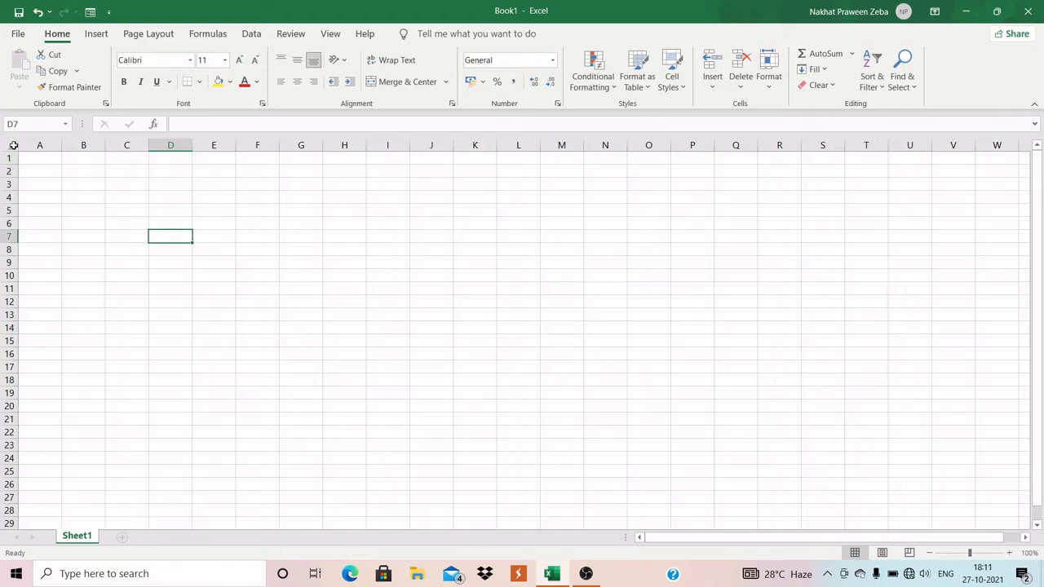
{"action": "left_click", "coordinate": [12, 145]}
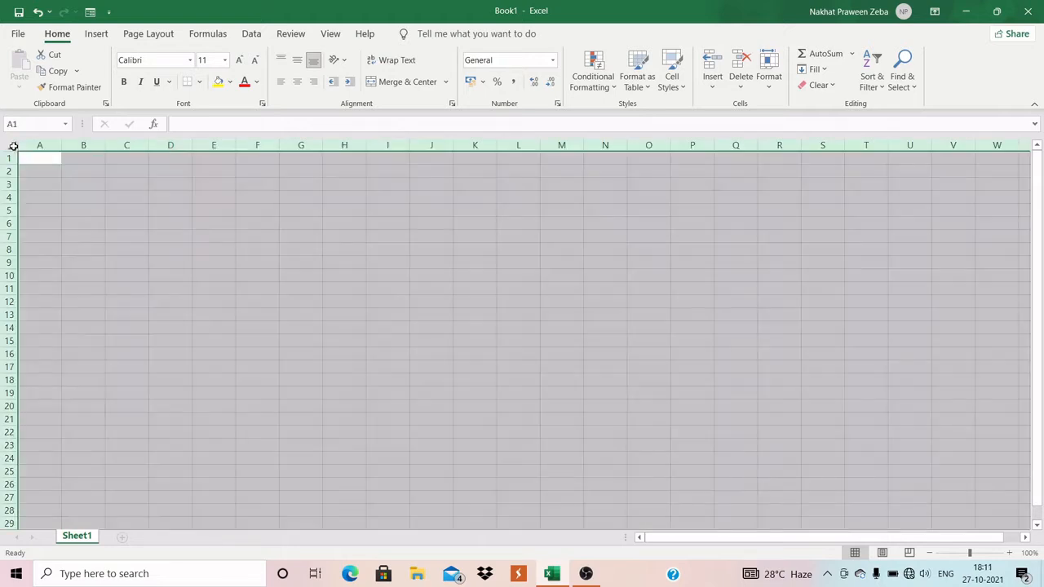
{"action": "left_click", "coordinate": [241, 249]}
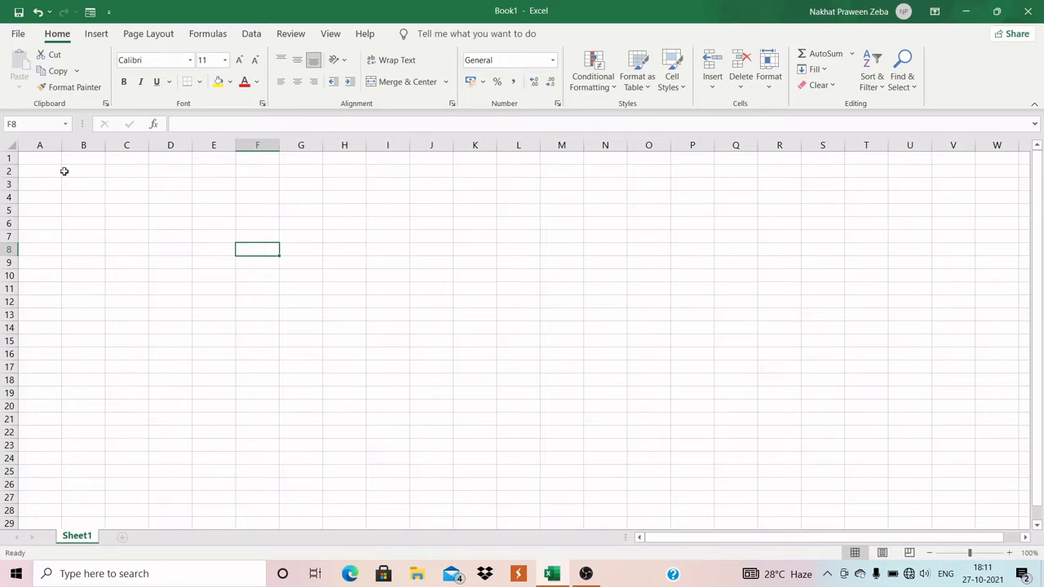
Alternate between selecting the entire column B and the entire column C, one column at a time.
{"action": "left_click", "coordinate": [83, 145]}
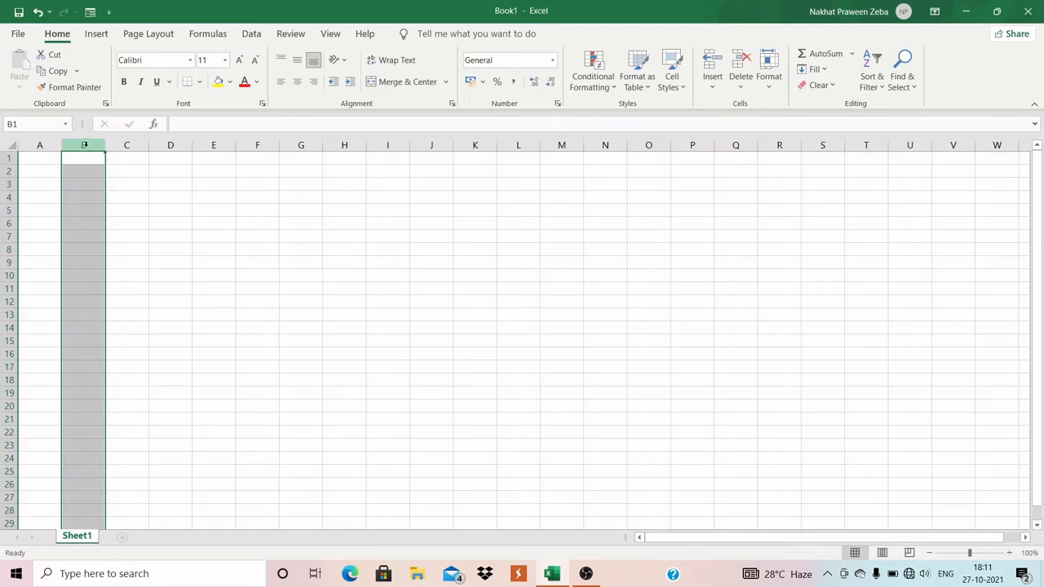
{"action": "left_click", "coordinate": [128, 145]}
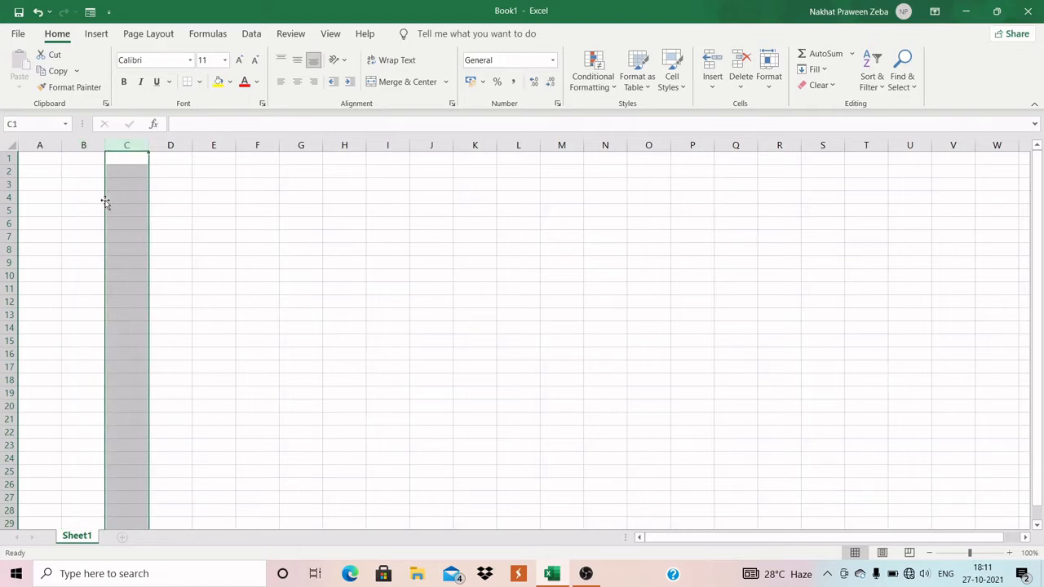
{"action": "left_click", "coordinate": [84, 144]}
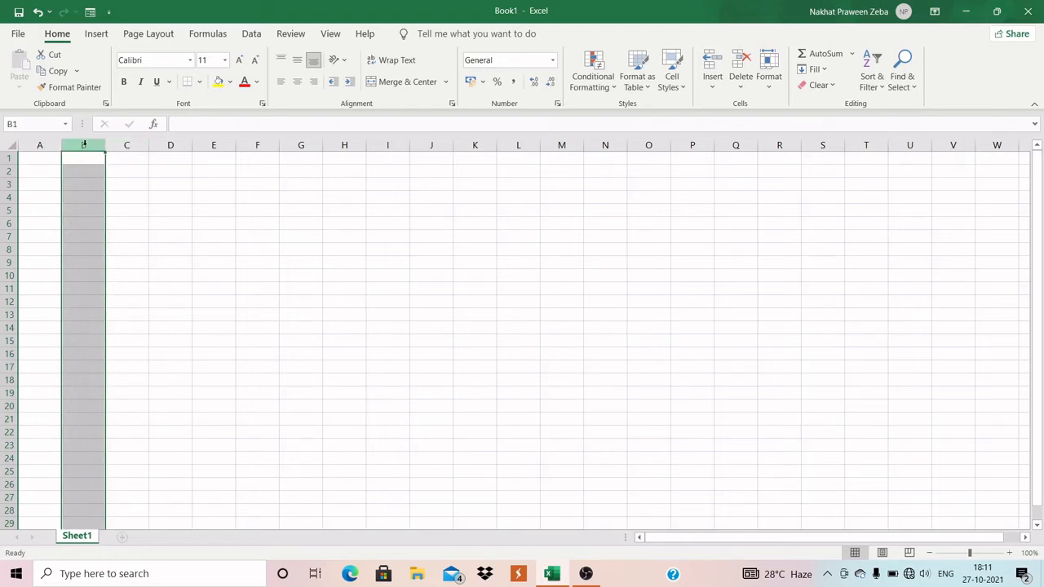
{"action": "left_click", "coordinate": [129, 147]}
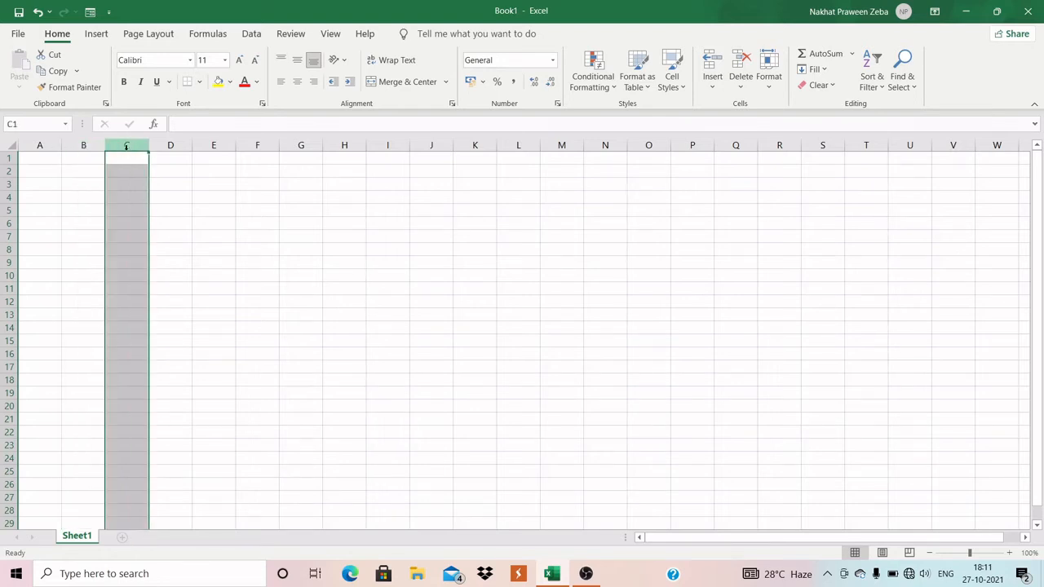
Select the adjacent columns B through F together, dismiss the Filter Keys prompt, and clear the selection at cell G2.
{"action": "left_click", "coordinate": [83, 146]}
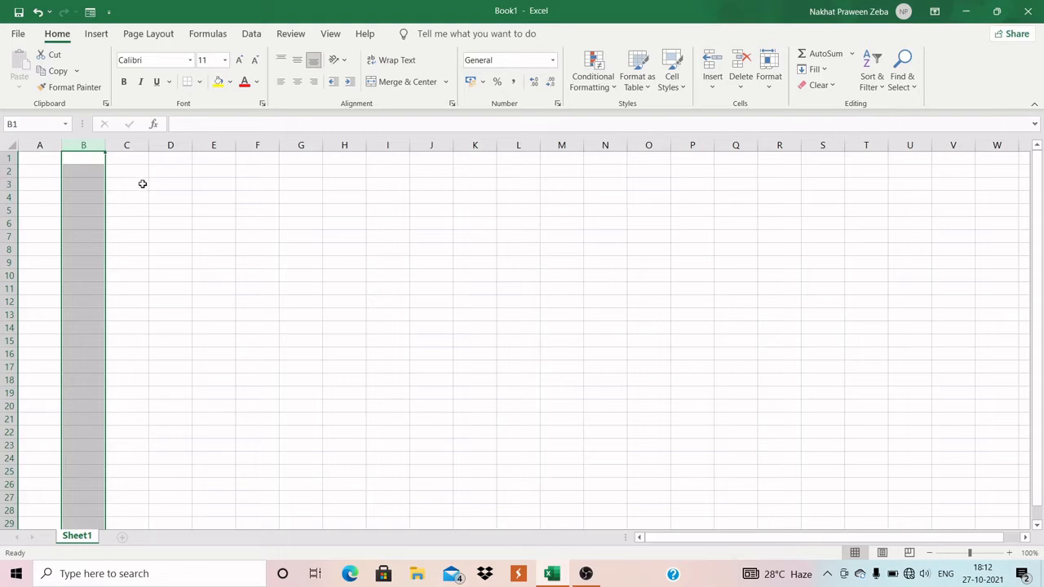
{"action": "left_click_drag", "start_coordinate": [135, 145], "coordinate": [268, 155]}
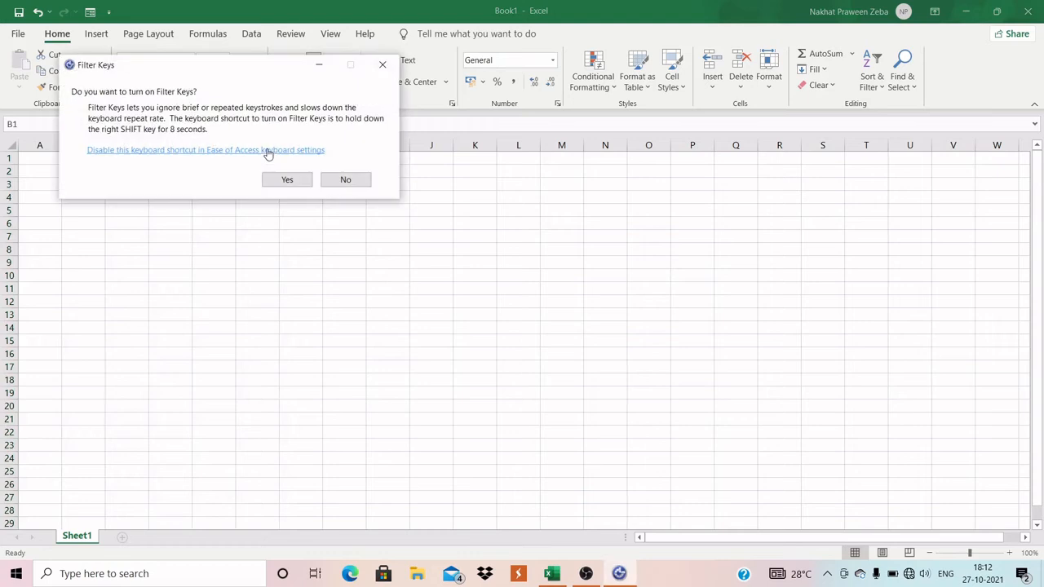
{"action": "left_click", "coordinate": [382, 64]}
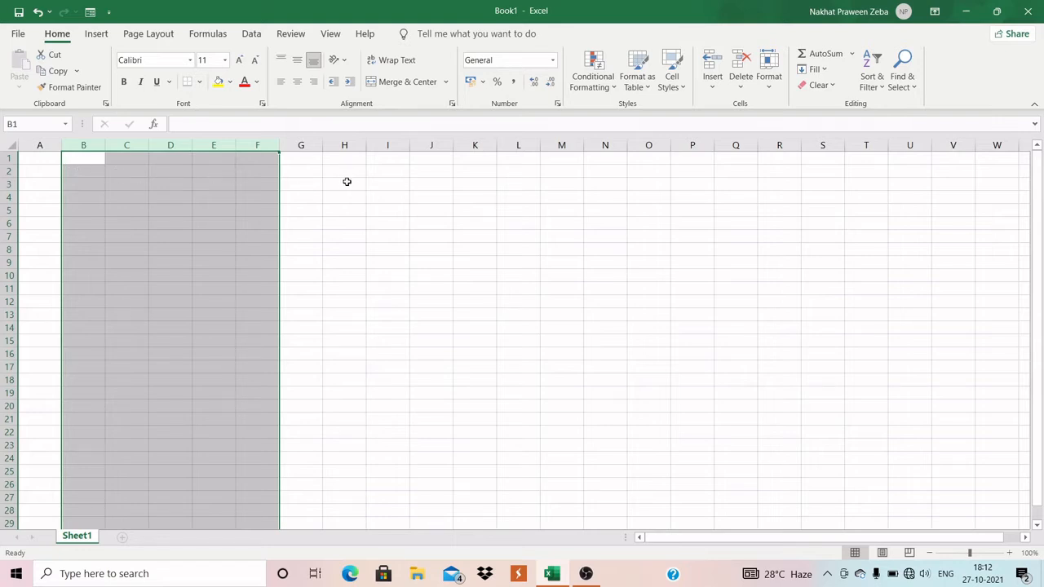
{"action": "left_click", "coordinate": [320, 173]}
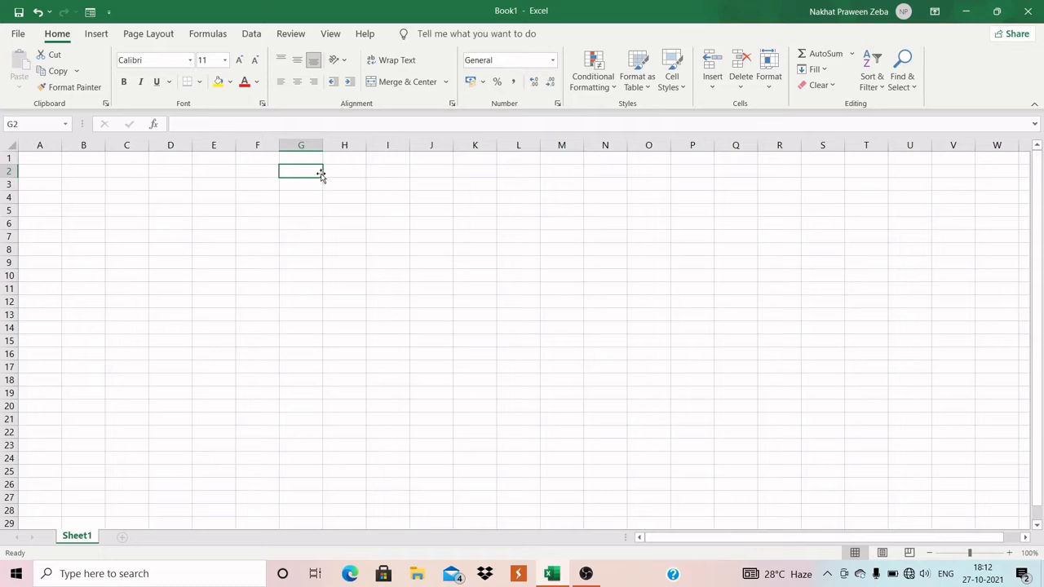
Select the adjacent rows 2 and 3 together, and clear the selection at cell B5.
{"action": "left_click", "coordinate": [10, 172]}
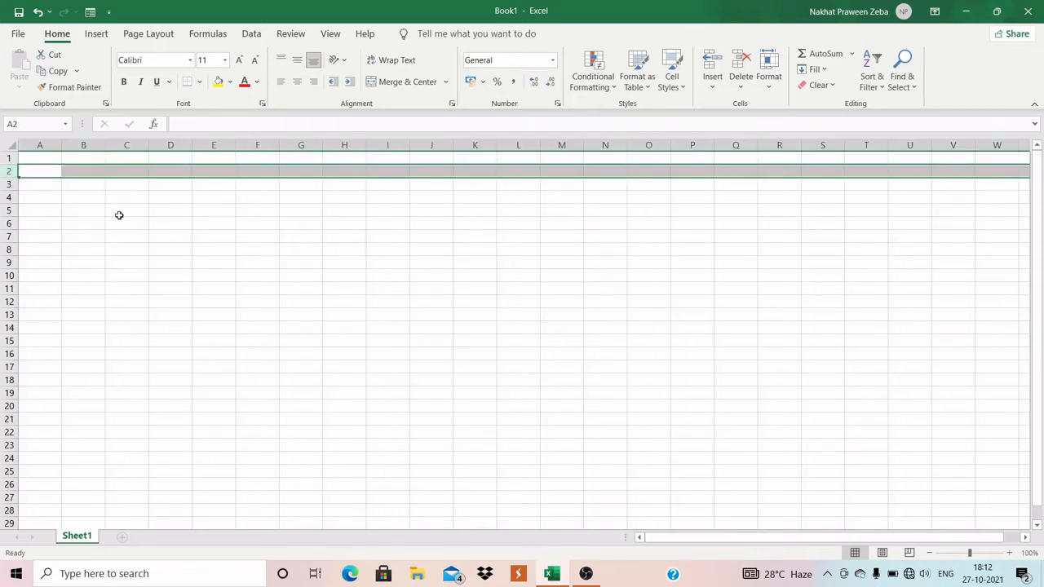
{"action": "left_click", "coordinate": [8, 184], "text": "shift"}
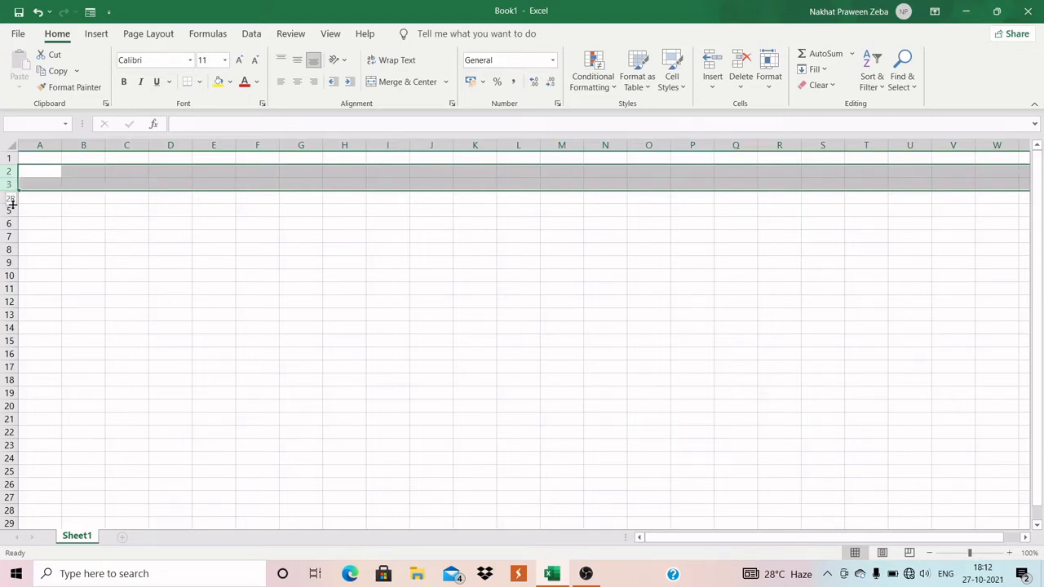
{"action": "left_click", "coordinate": [81, 208]}
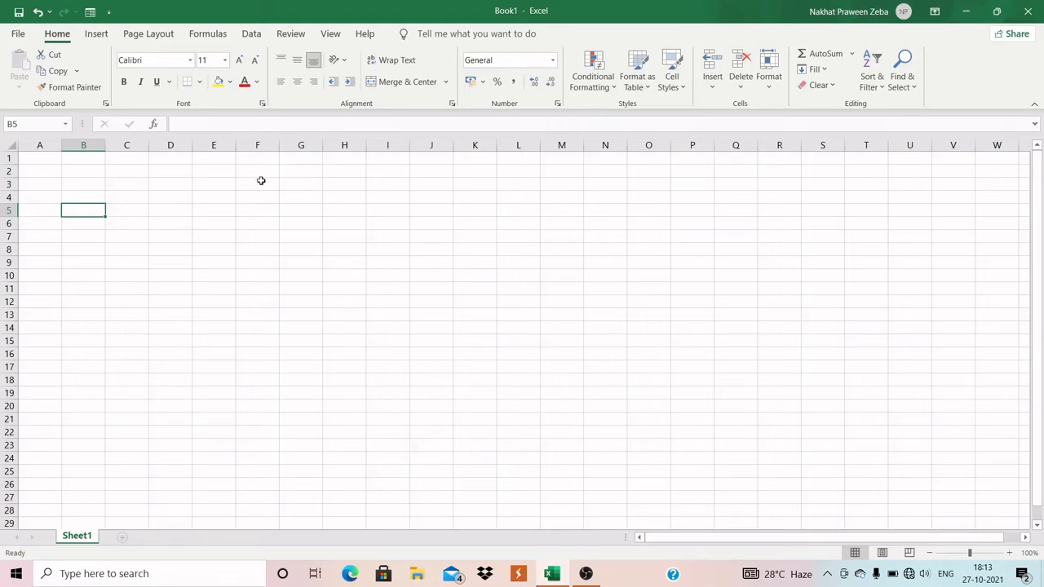
Enter the number 01481 with its leading zero in cell E2 and move to cell F2.
{"action": "left_click", "coordinate": [210, 171]}
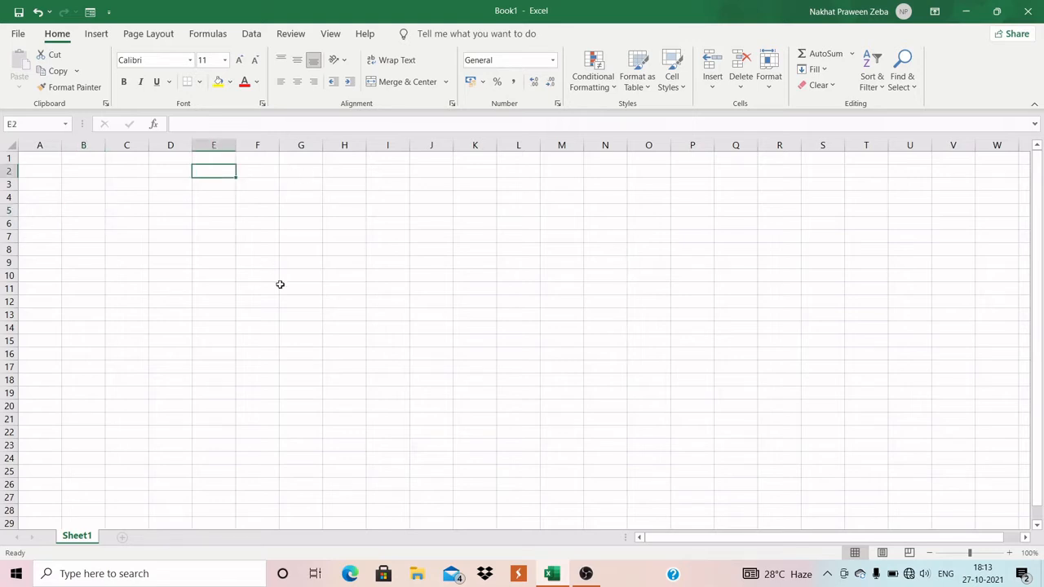
{"action": "type", "text": "01481"}
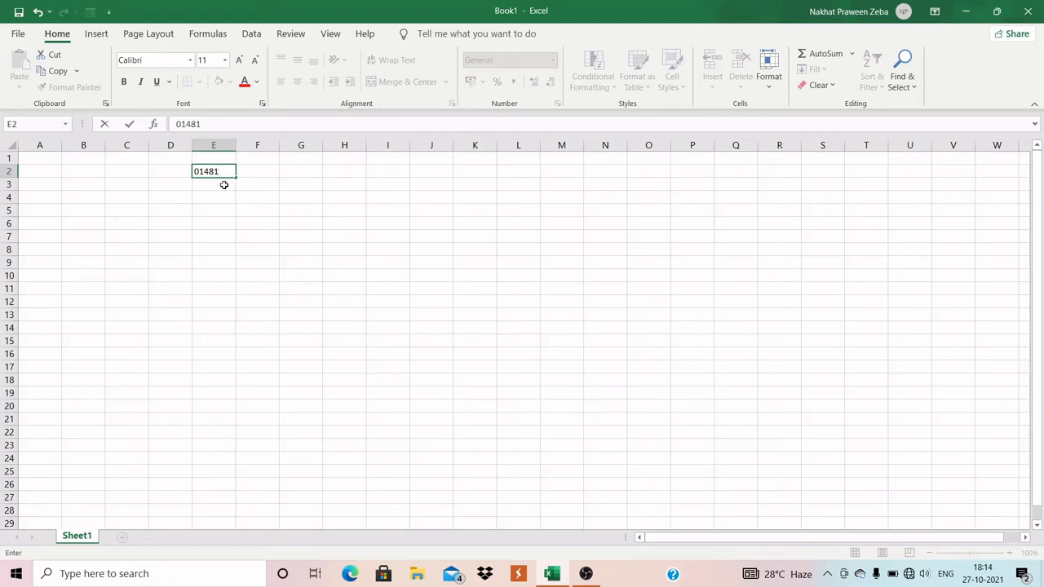
{"action": "key", "text": "Return"}
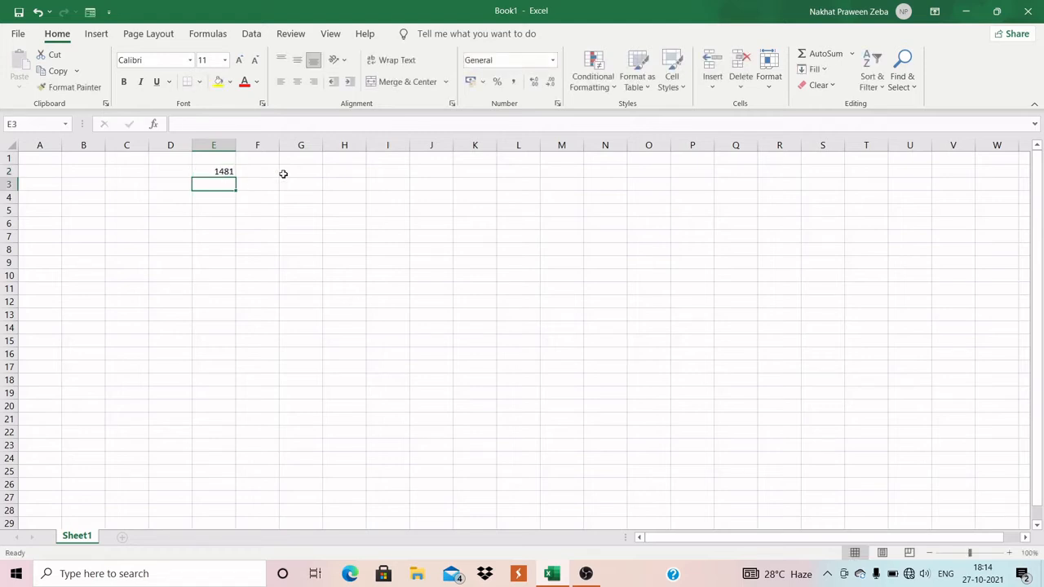
{"action": "left_click", "coordinate": [248, 174]}
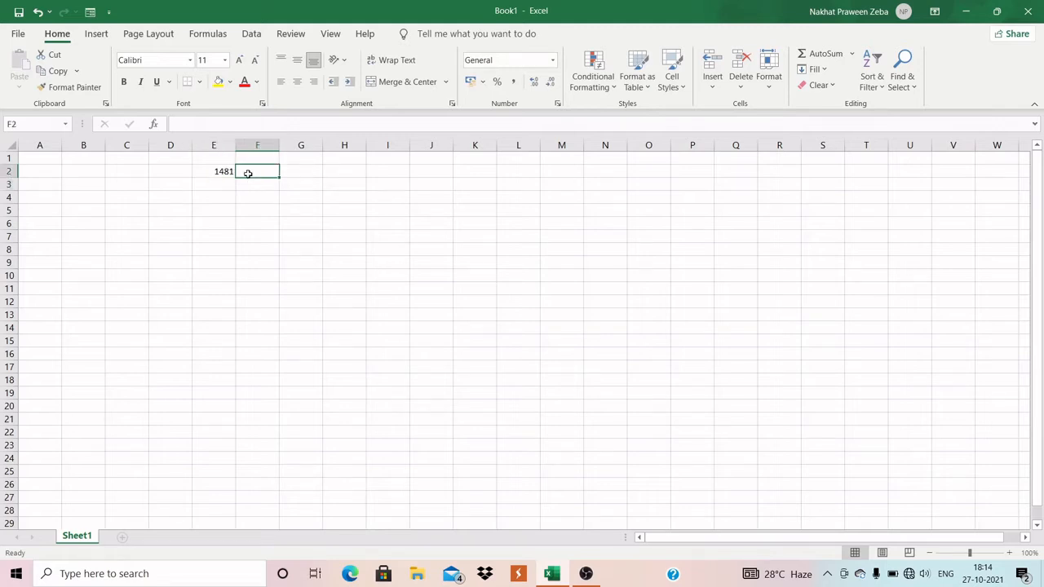
Enter the number 0145 with its leading zero in cell F2, and select cell E2 to check its content.
{"action": "type", "text": "0145"}
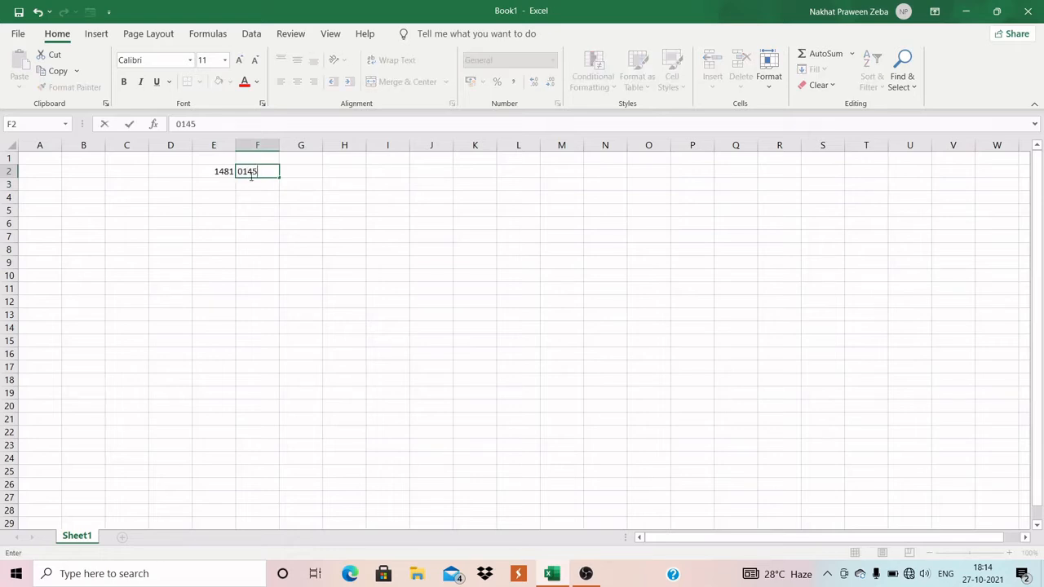
{"action": "key", "text": "Return"}
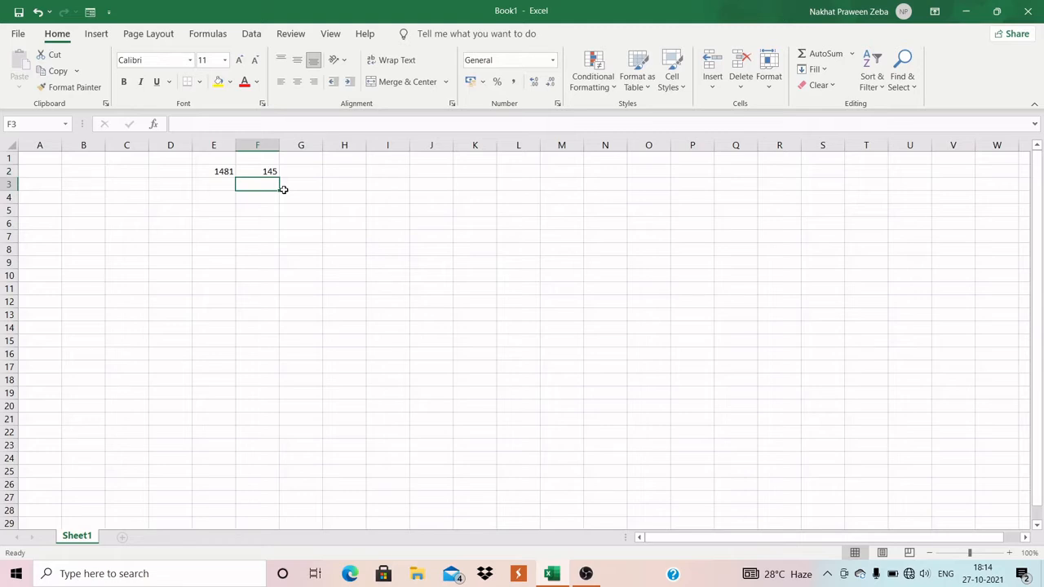
{"action": "left_click", "coordinate": [204, 171]}
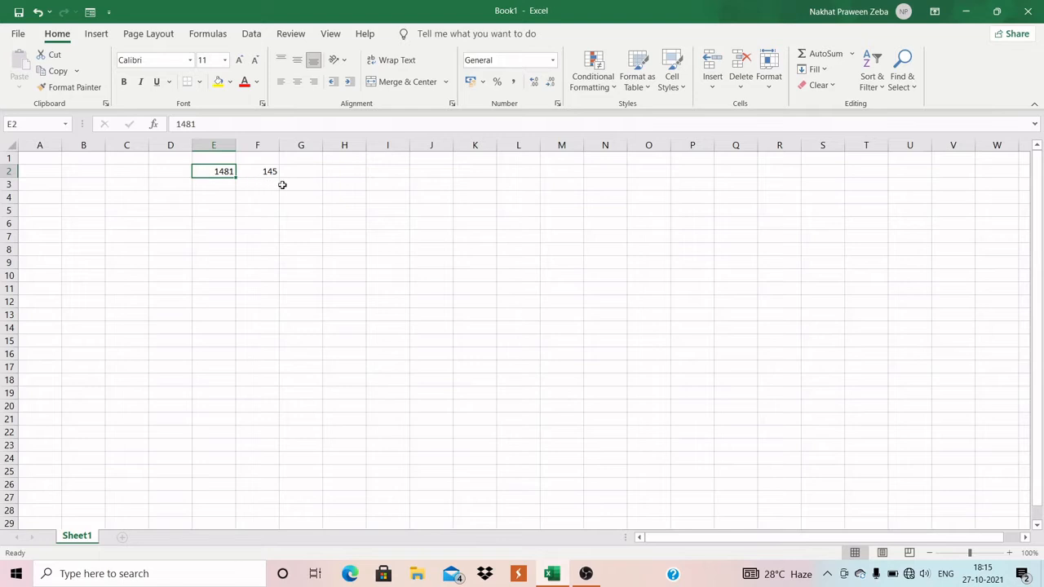
Enter 01481 preceded by an apostrophe in cell G3 to store it as text with its leading zero.
{"action": "left_click", "coordinate": [310, 188]}
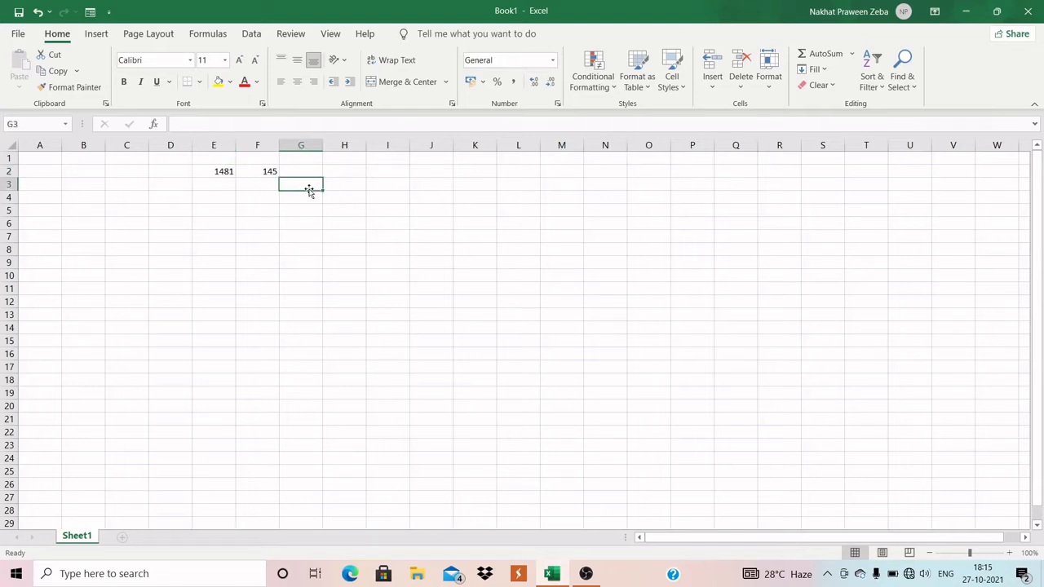
{"action": "type", "text": "'"}
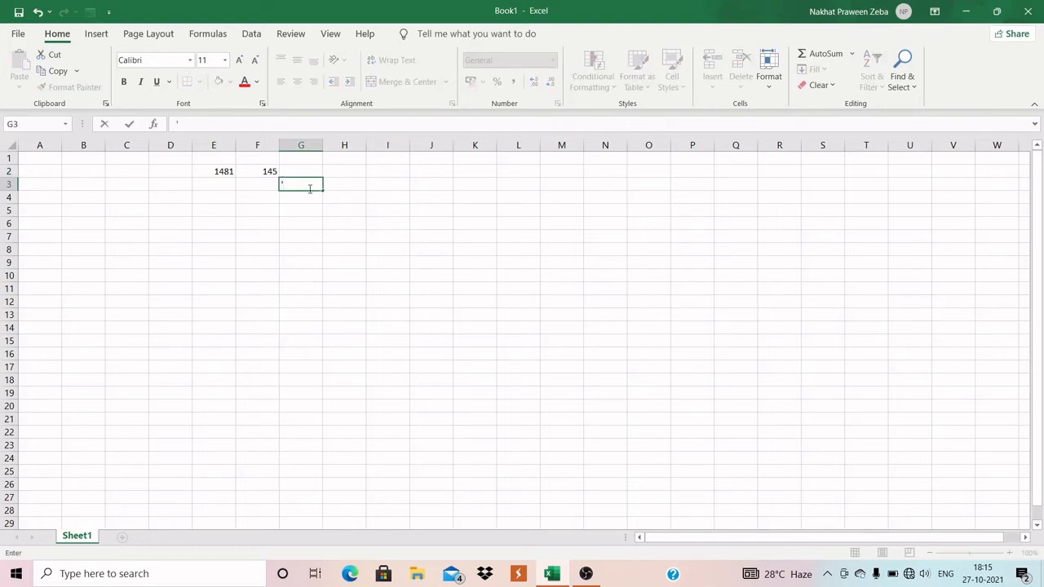
{"action": "type", "text": "01481"}
{"action": "key", "text": "Return"}
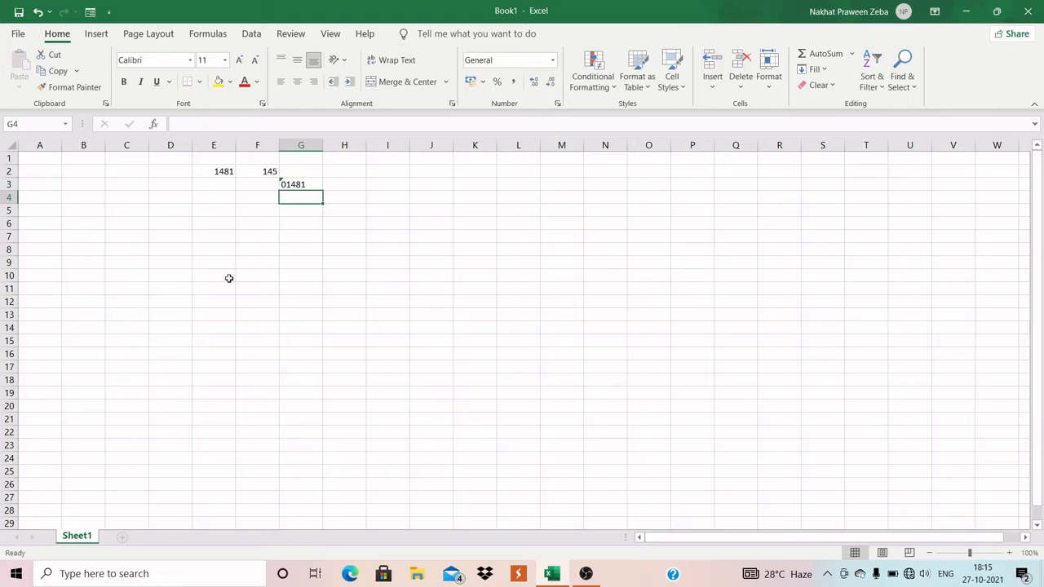
Examine the error-checking options offered for the text number in cell G3, and close them without choosing one.
{"action": "left_click", "coordinate": [282, 183]}
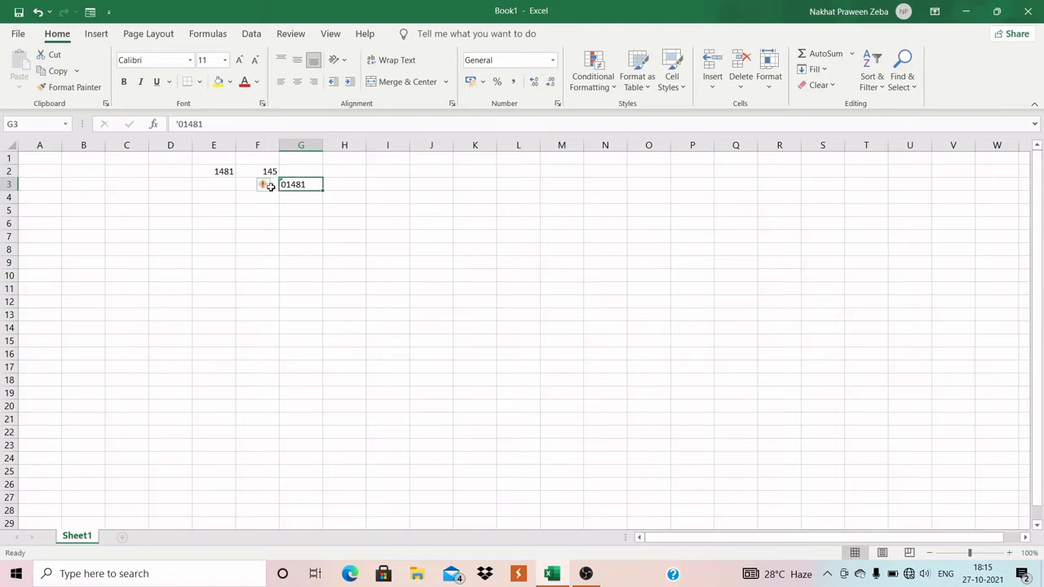
{"action": "mouse_move", "coordinate": [276, 191]}
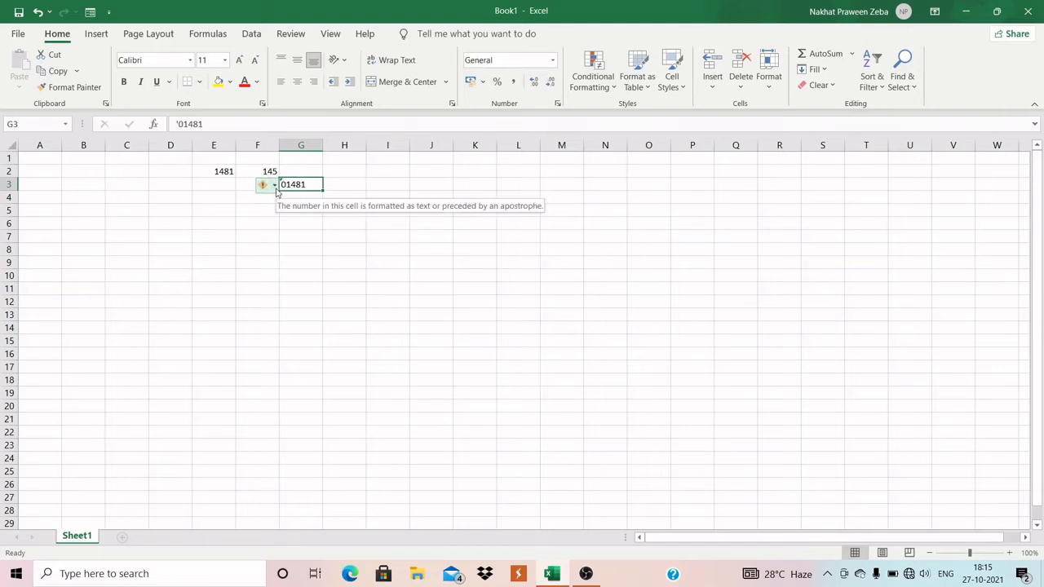
{"action": "left_click", "coordinate": [276, 191]}
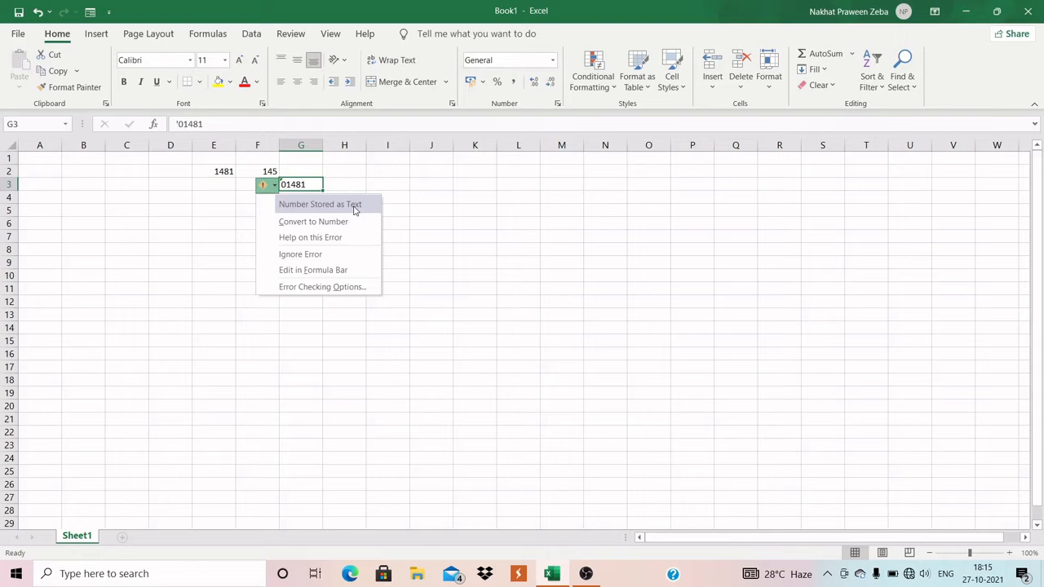
{"action": "left_click", "coordinate": [430, 214]}
{"action": "left_click", "coordinate": [430, 213]}
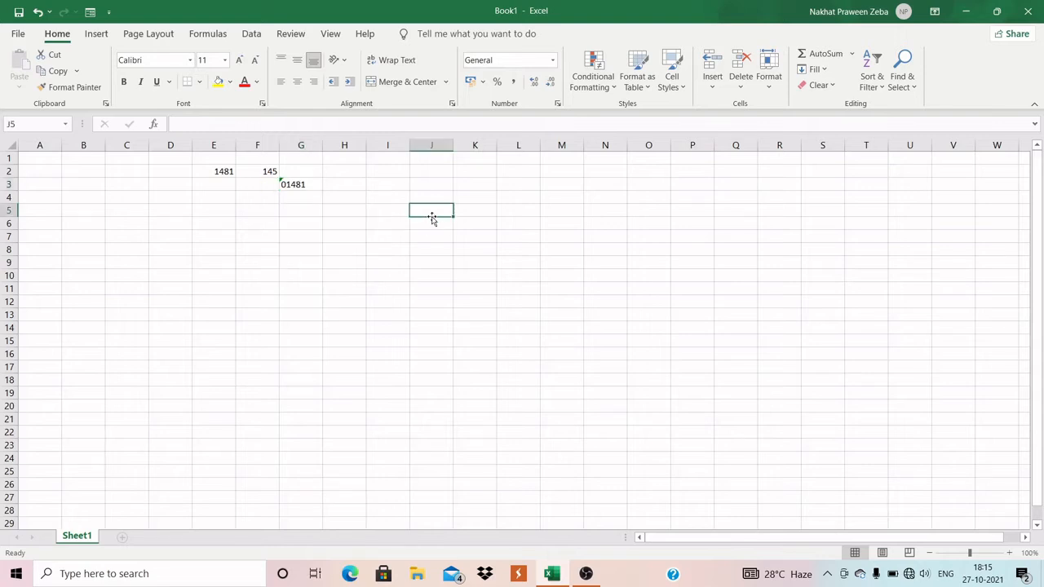
Ignore the number-stored-as-text error on cell G3 and move to cell G4.
{"action": "left_click", "coordinate": [281, 183]}
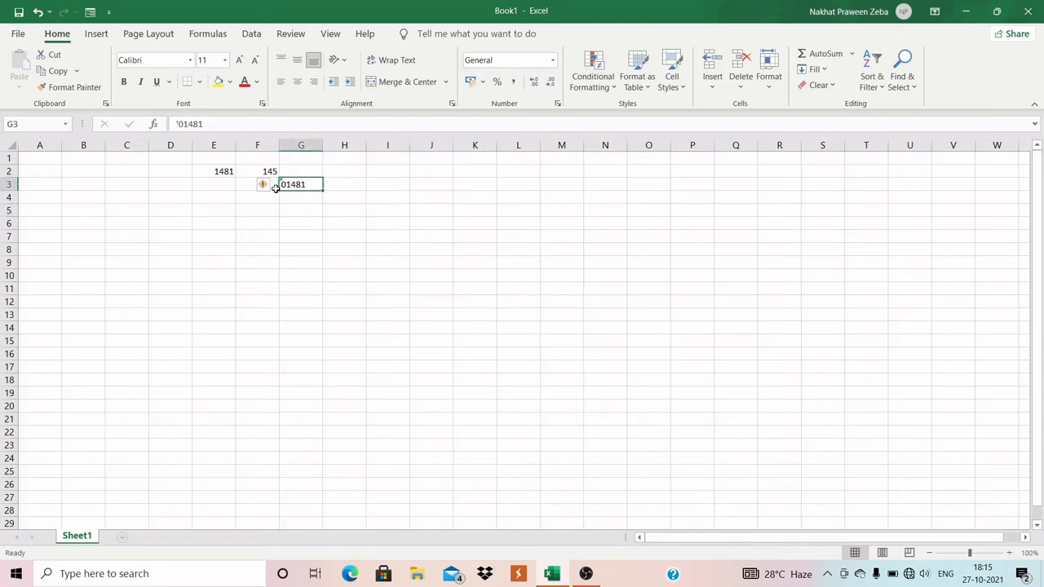
{"action": "left_click", "coordinate": [274, 186]}
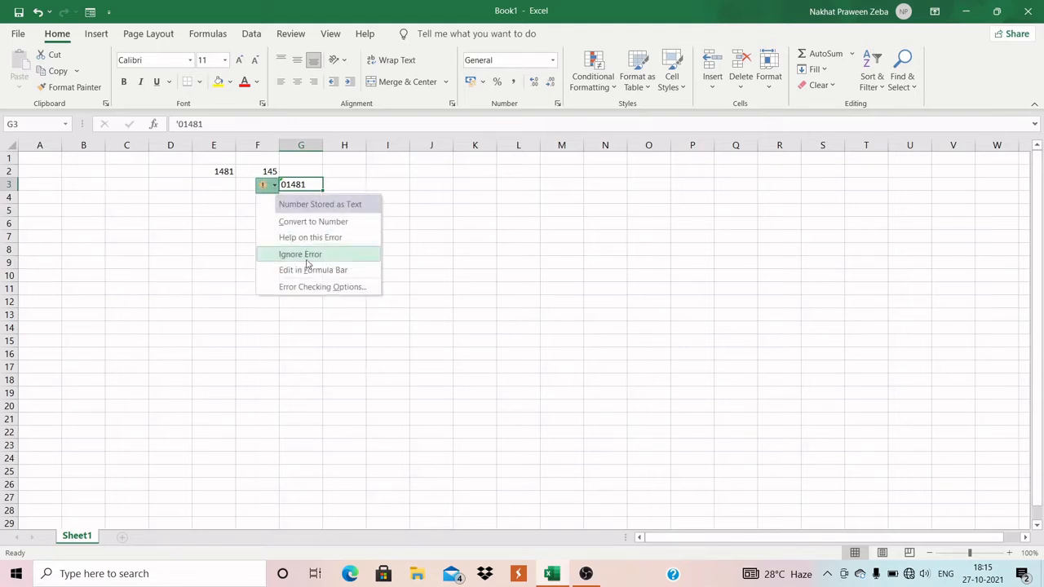
{"action": "left_click", "coordinate": [305, 255]}
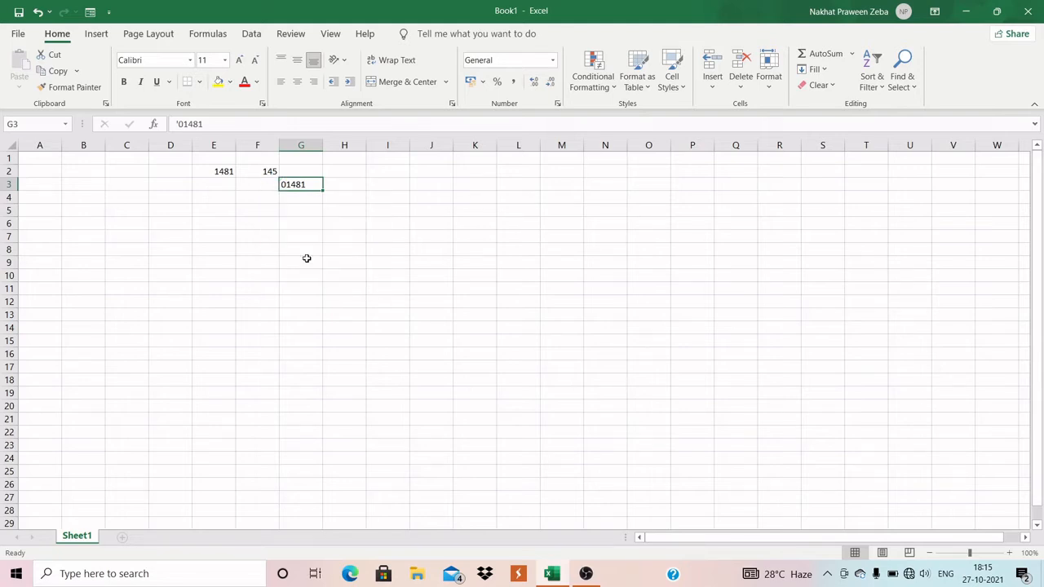
{"action": "left_click", "coordinate": [338, 214]}
{"action": "left_click", "coordinate": [302, 187]}
{"action": "left_click", "coordinate": [300, 200]}
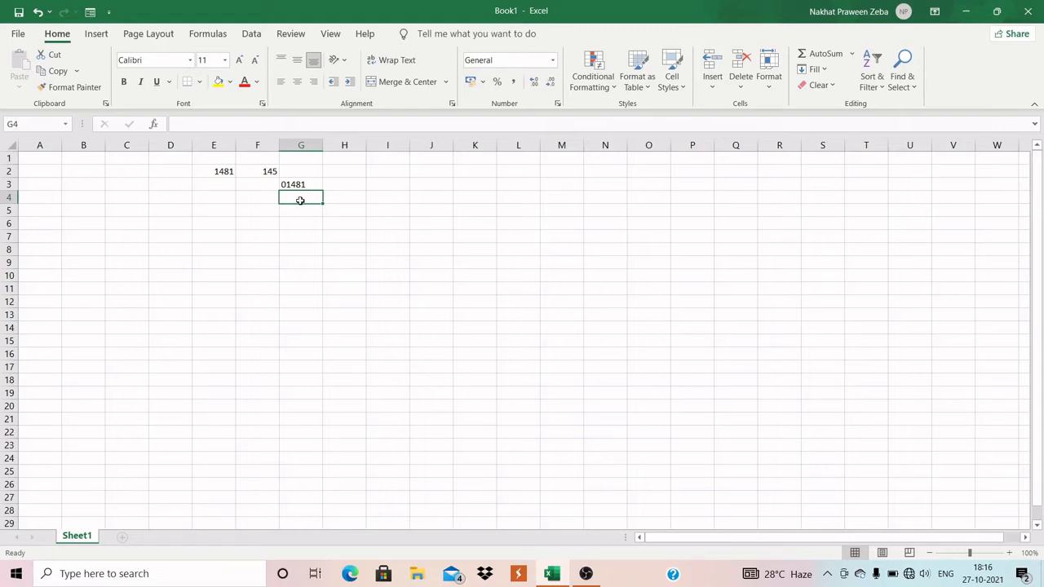
Enter the date 27-10-21 with hyphens in cell J2.
{"action": "left_click", "coordinate": [445, 173]}
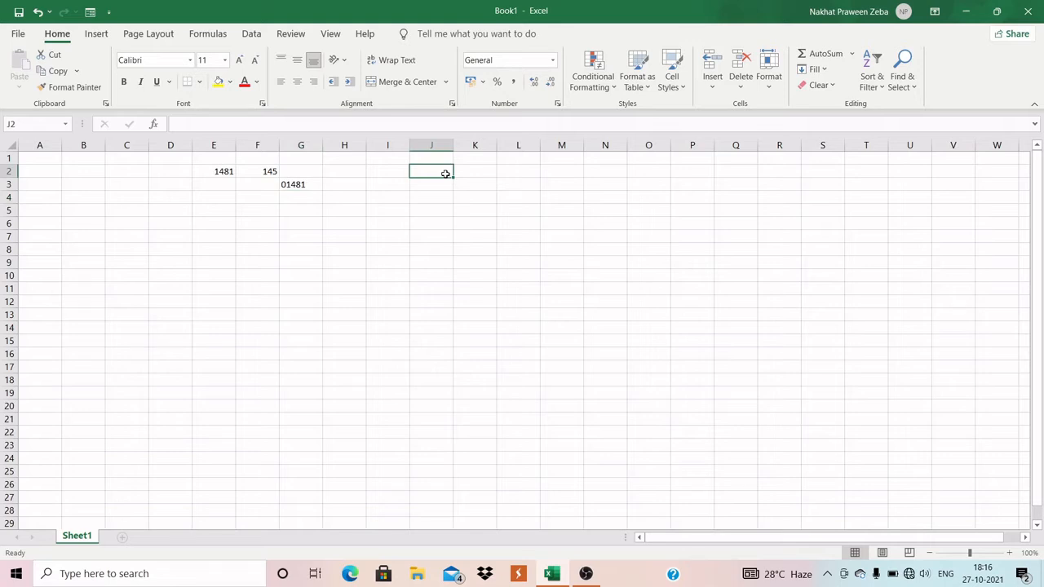
{"action": "type", "text": "27-"}
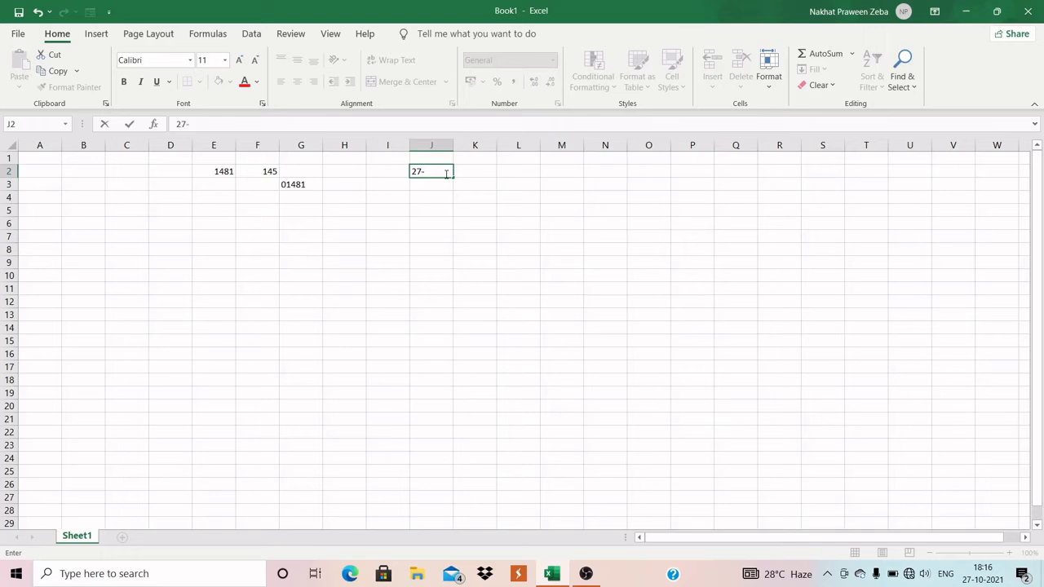
{"action": "type", "text": "10-21"}
{"action": "key", "text": "Return"}
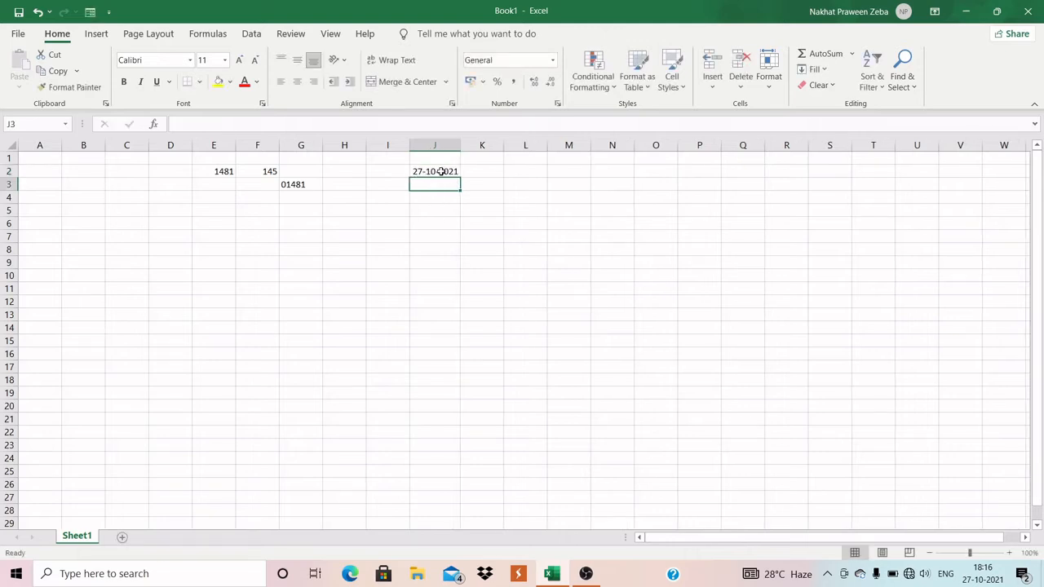
Enter the date 27/10/21 with slashes in cell K2.
{"action": "left_click", "coordinate": [487, 174]}
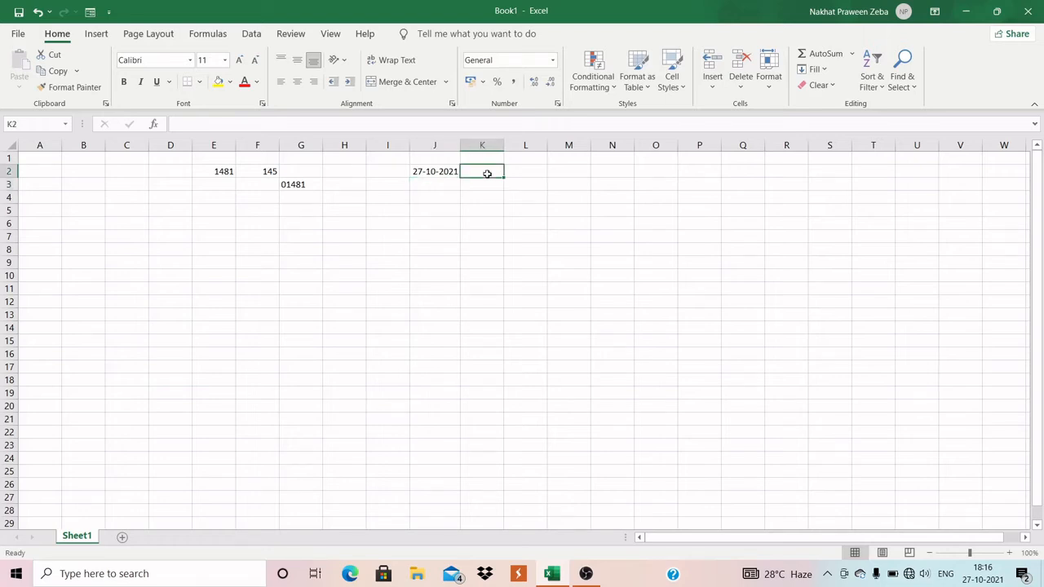
{"action": "type", "text": "27"}
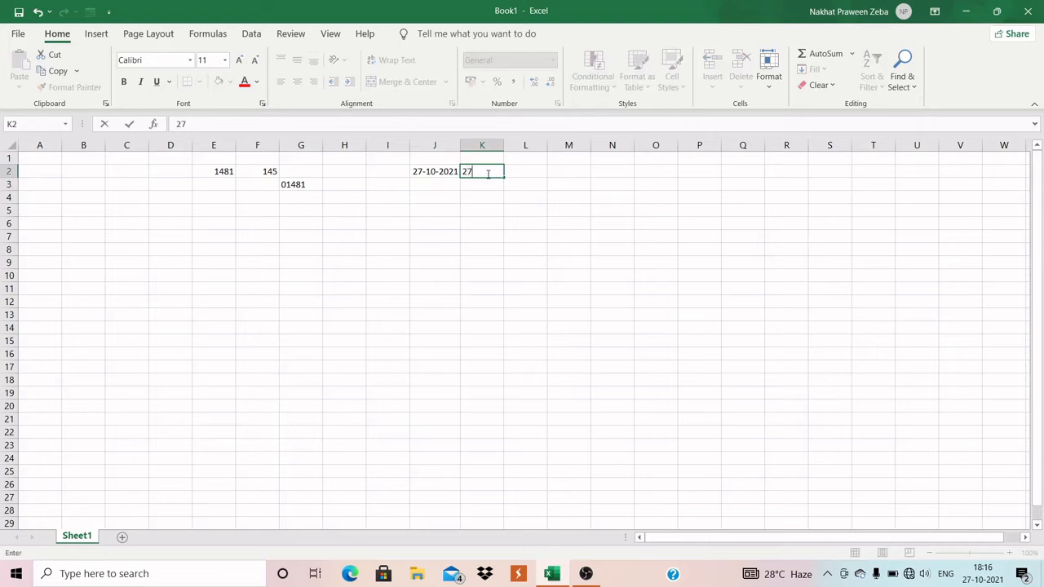
{"action": "type", "text": "/10/21"}
{"action": "key", "text": "Return"}
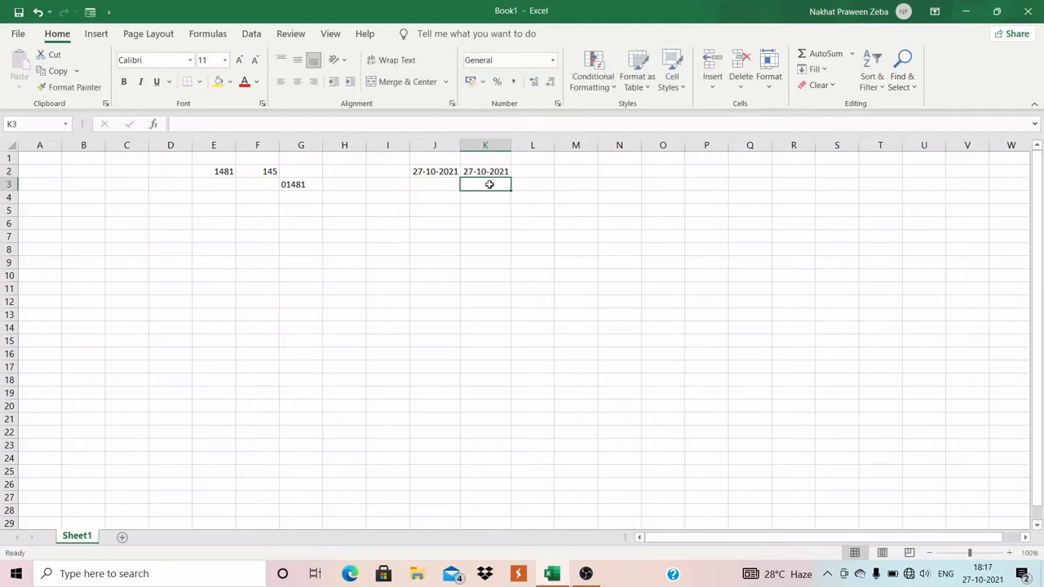
Enter the date as 27 oct 21, with the month abbreviated, in cell L2.
{"action": "left_click", "coordinate": [525, 178]}
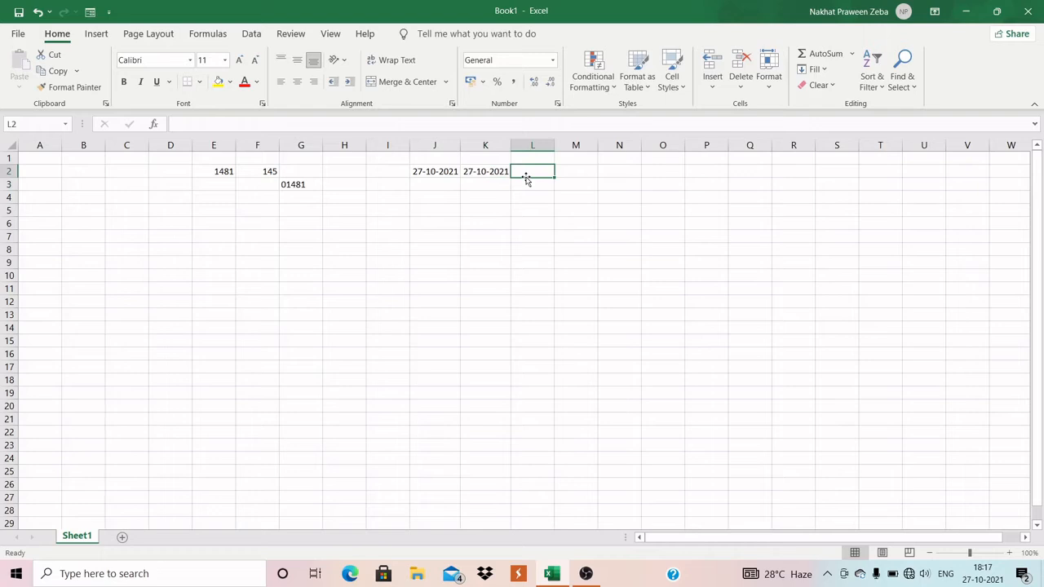
{"action": "type", "text": "2"}
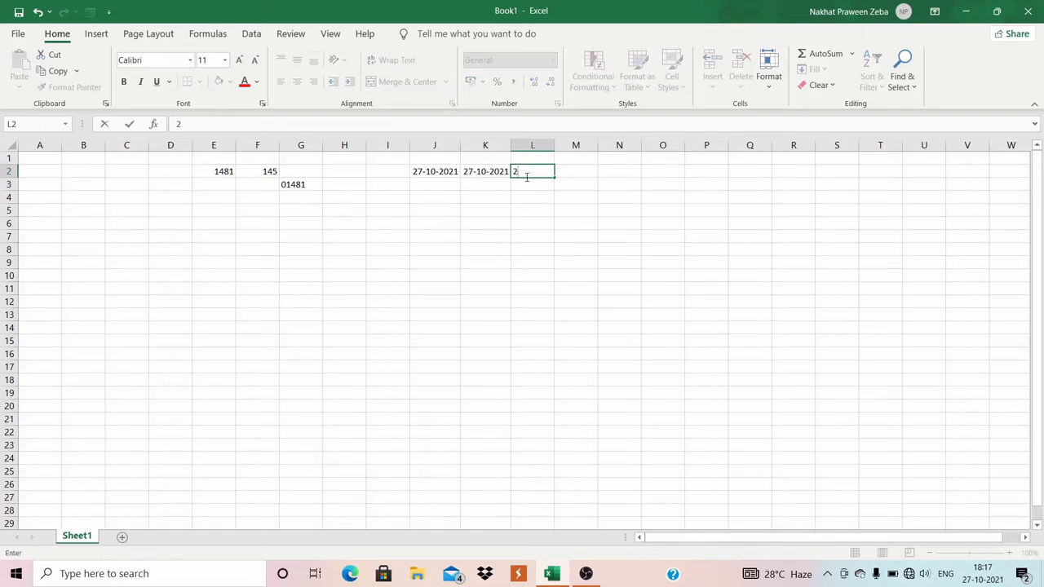
{"action": "type", "text": "7 oct 21"}
{"action": "key", "text": "Return"}
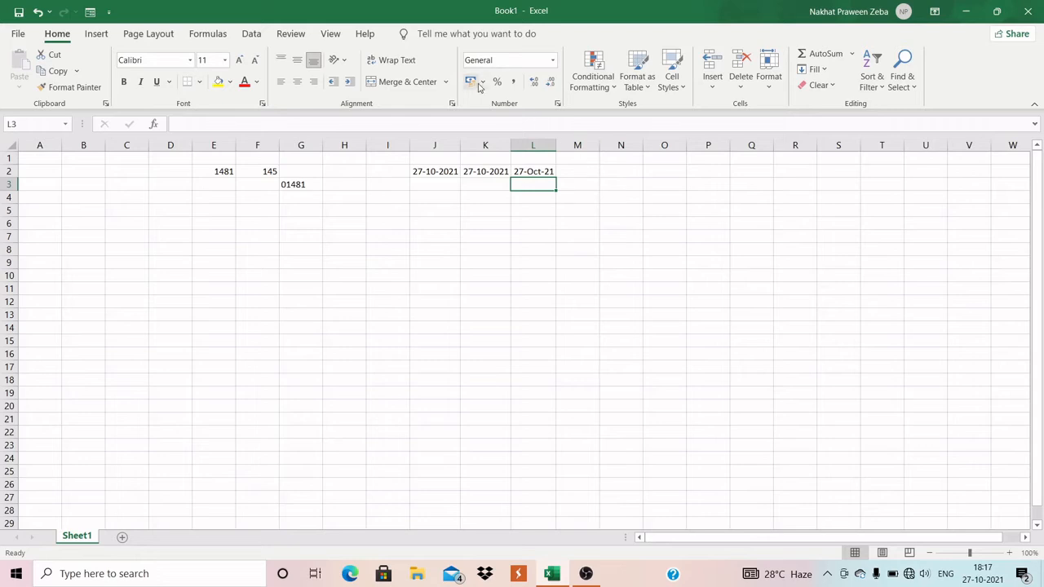
Format cell L3 as a Date with the 14-03-2012 type that has no asterisk.
{"action": "left_click", "coordinate": [770, 89]}
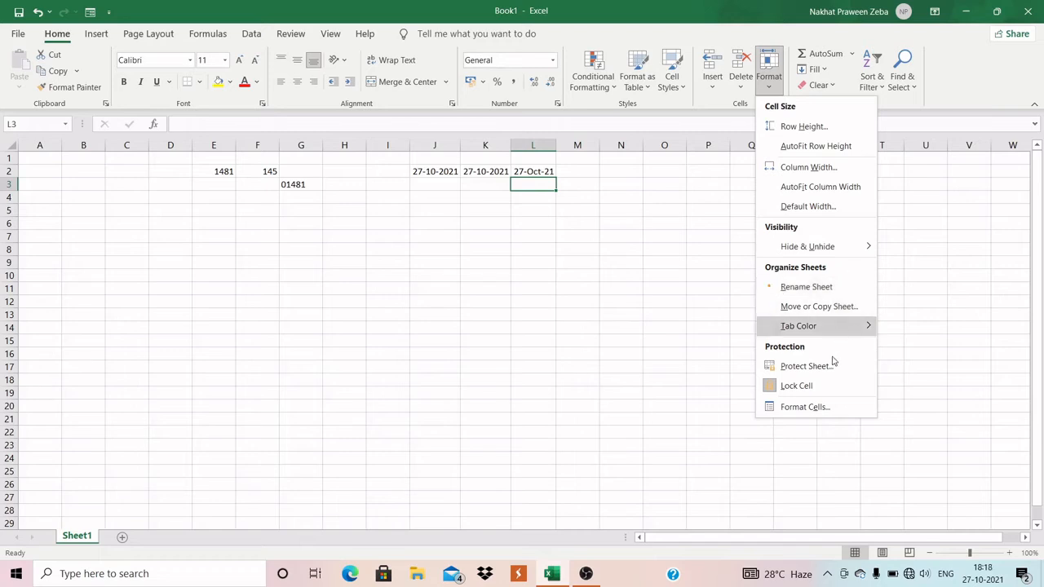
{"action": "left_click", "coordinate": [821, 407]}
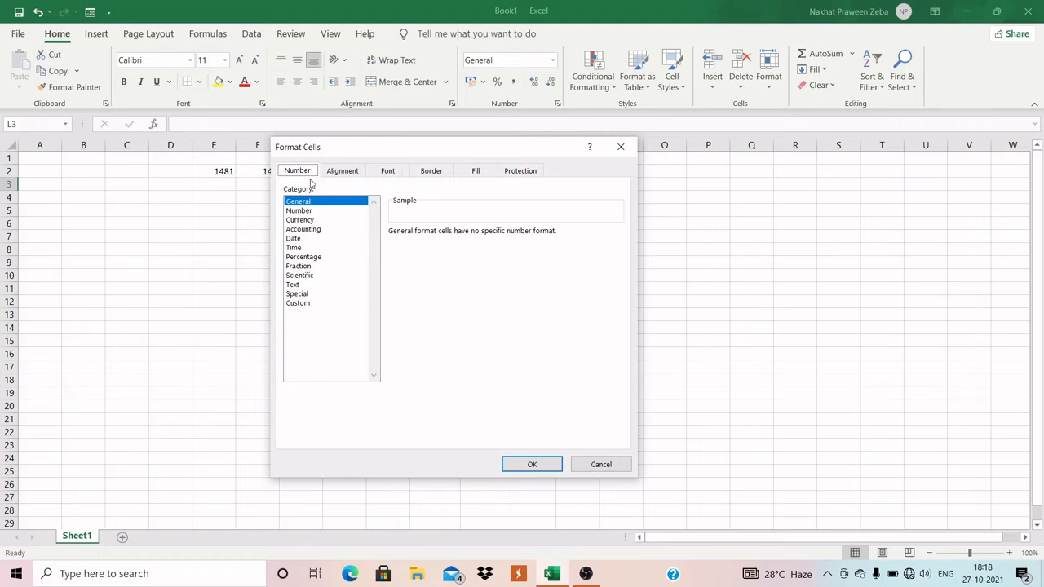
{"action": "left_click", "coordinate": [295, 239]}
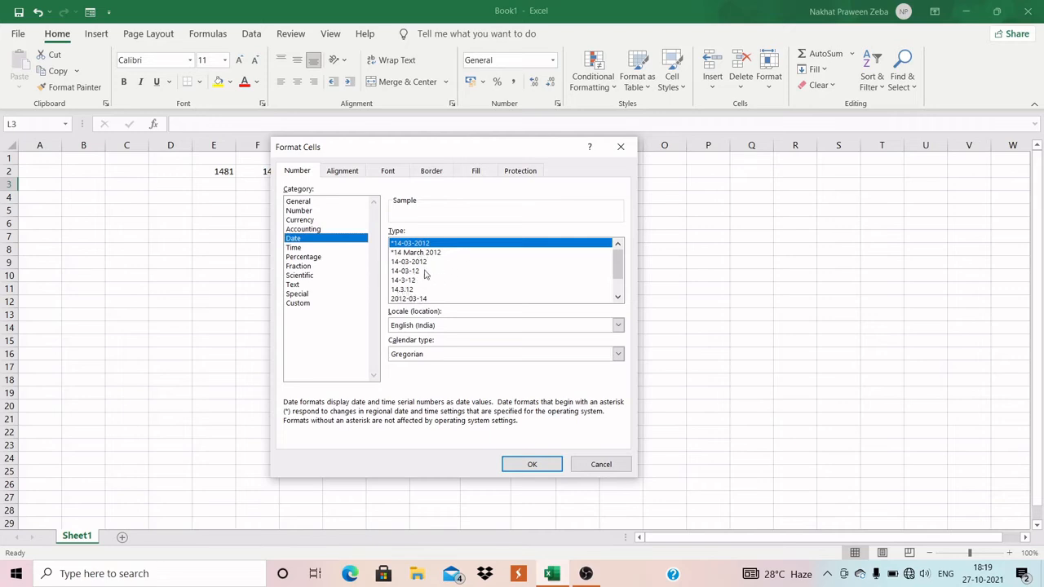
{"action": "left_click", "coordinate": [618, 299]}
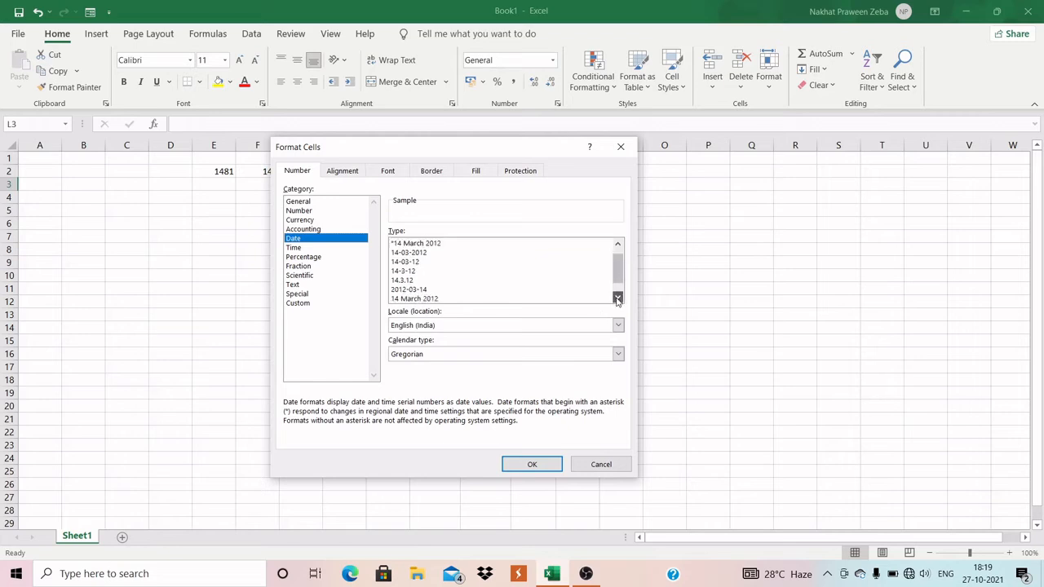
{"action": "left_click", "coordinate": [618, 299]}
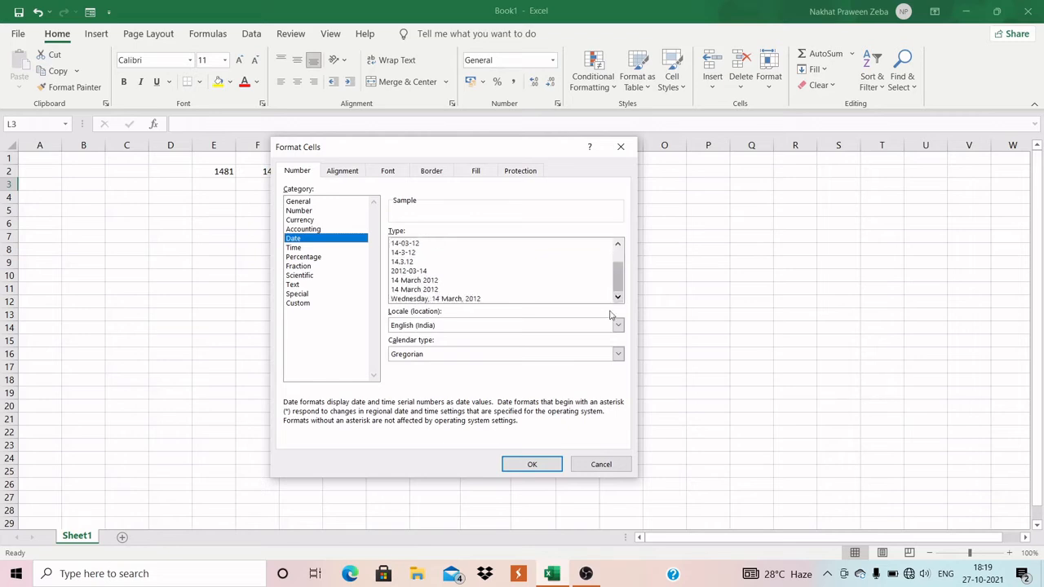
{"action": "left_click", "coordinate": [617, 255]}
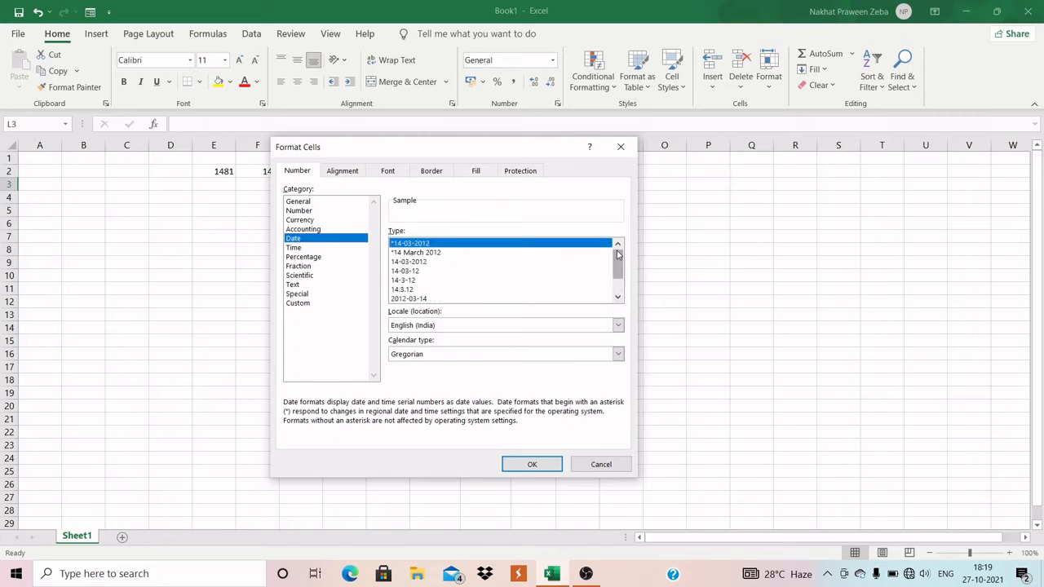
{"action": "left_click", "coordinate": [422, 263]}
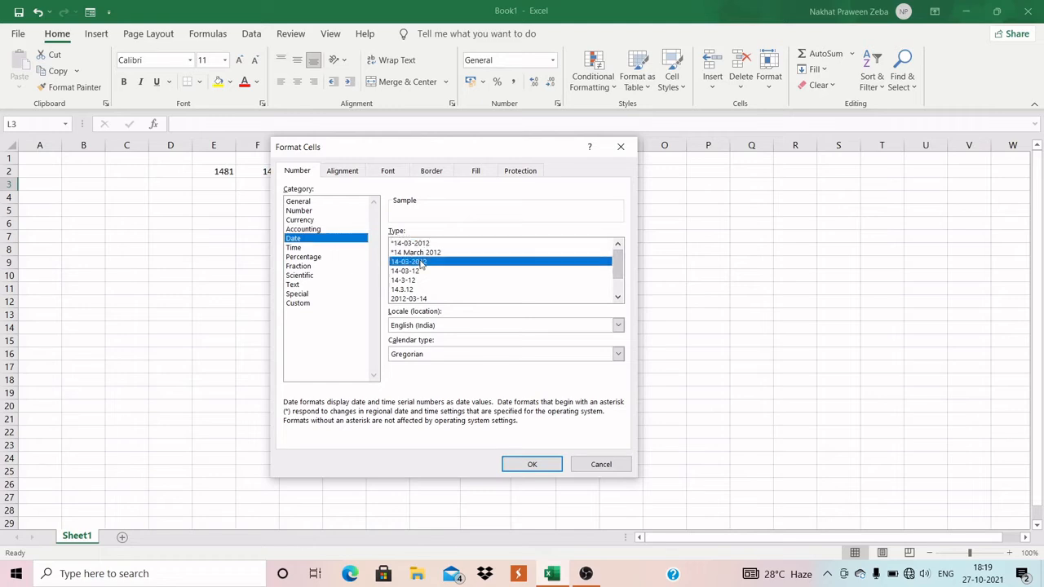
{"action": "left_click", "coordinate": [531, 464]}
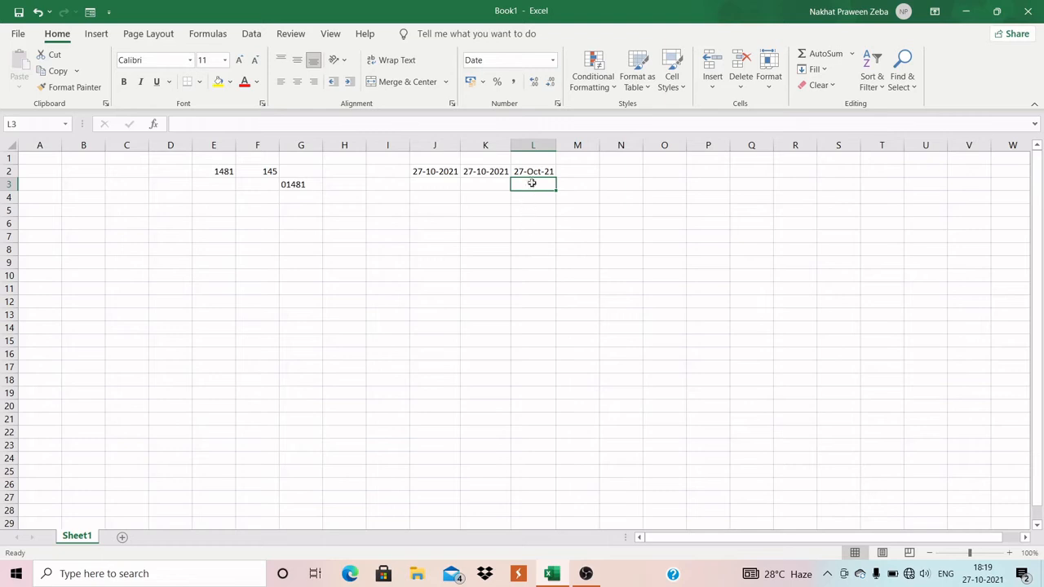
Format the date in cell K2 with the 2012-03-14 Date type.
{"action": "left_click", "coordinate": [492, 172]}
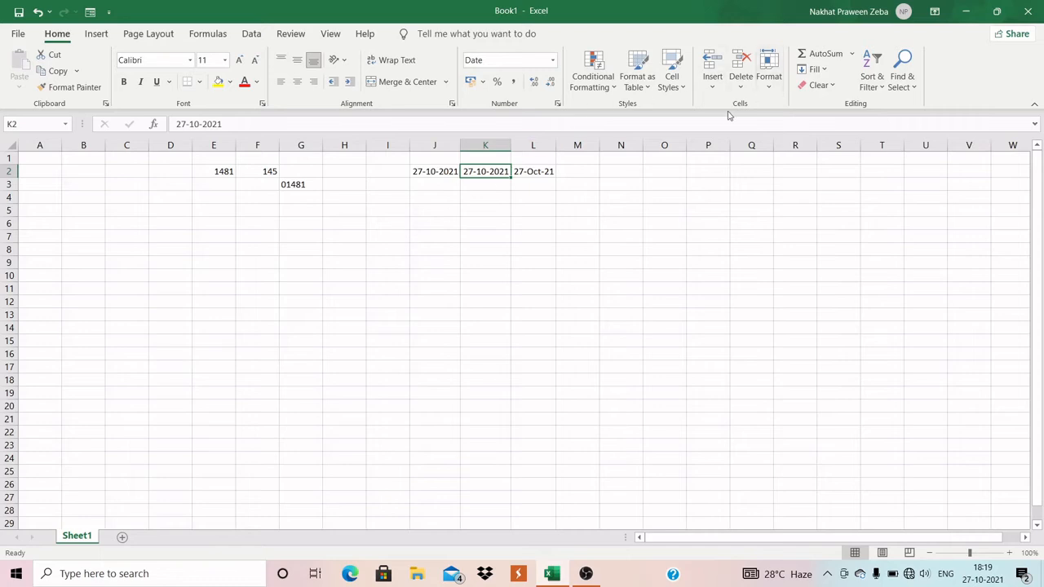
{"action": "left_click", "coordinate": [769, 90]}
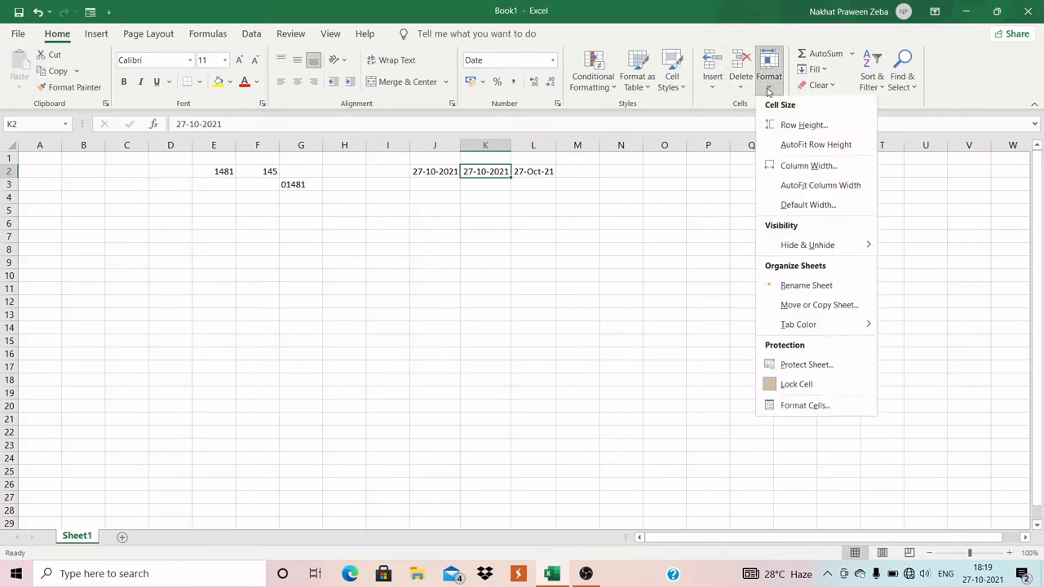
{"action": "left_click", "coordinate": [805, 407]}
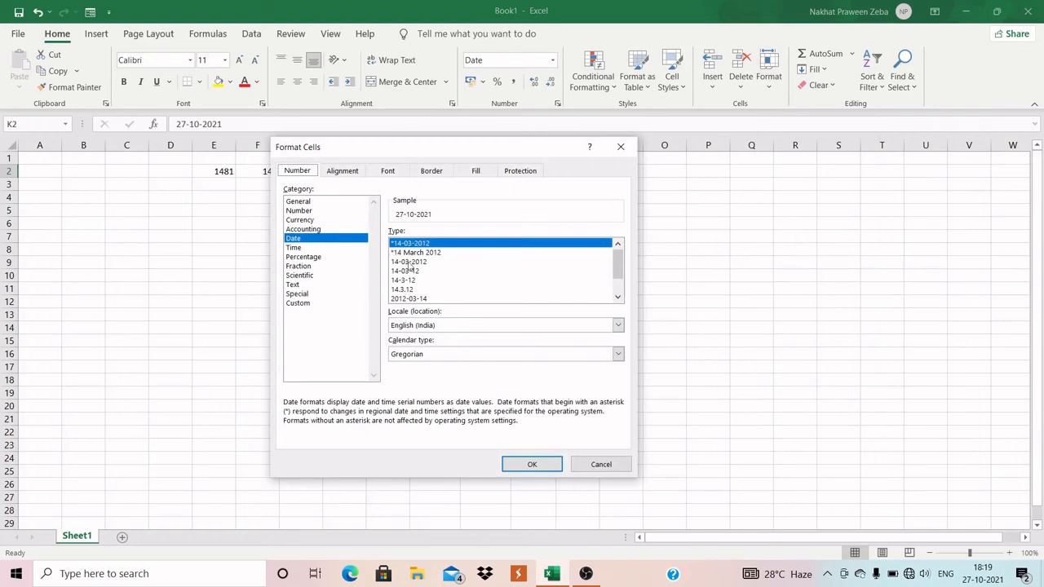
{"action": "left_click", "coordinate": [416, 299]}
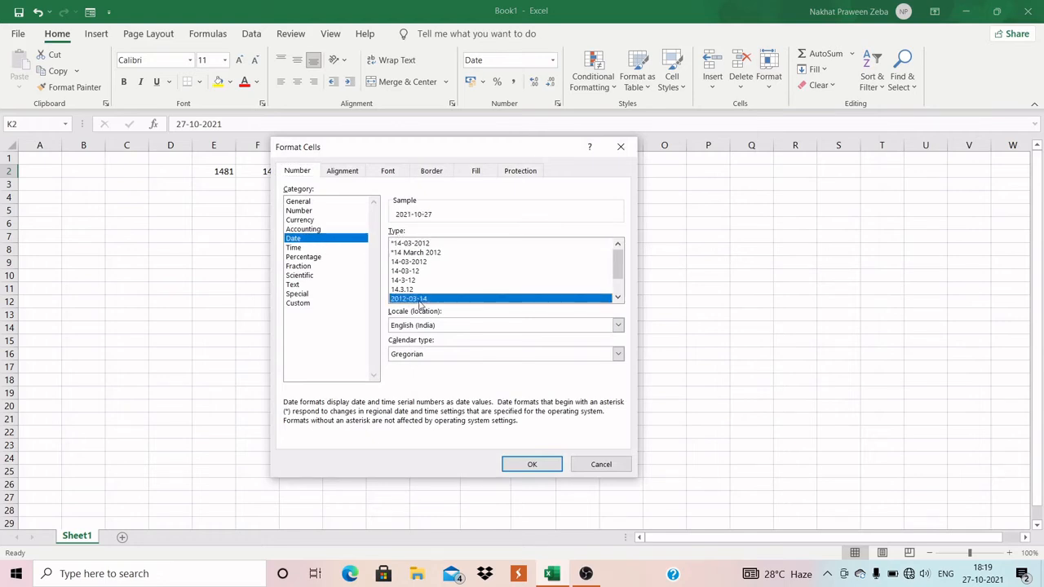
{"action": "left_click", "coordinate": [522, 465]}
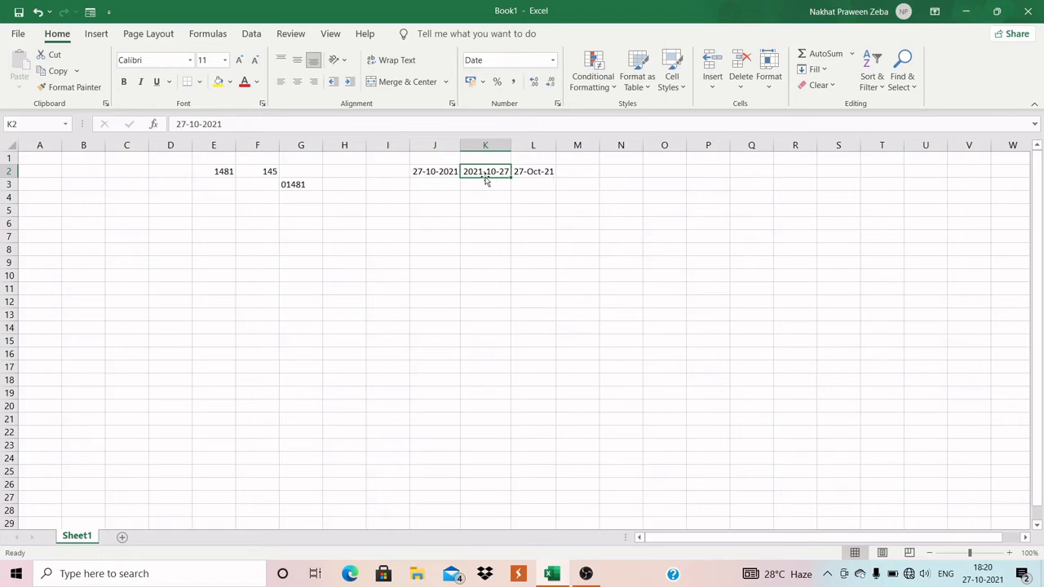
Format the empty cell K3 as Time with a 13:30:55 type.
{"action": "left_click", "coordinate": [486, 183]}
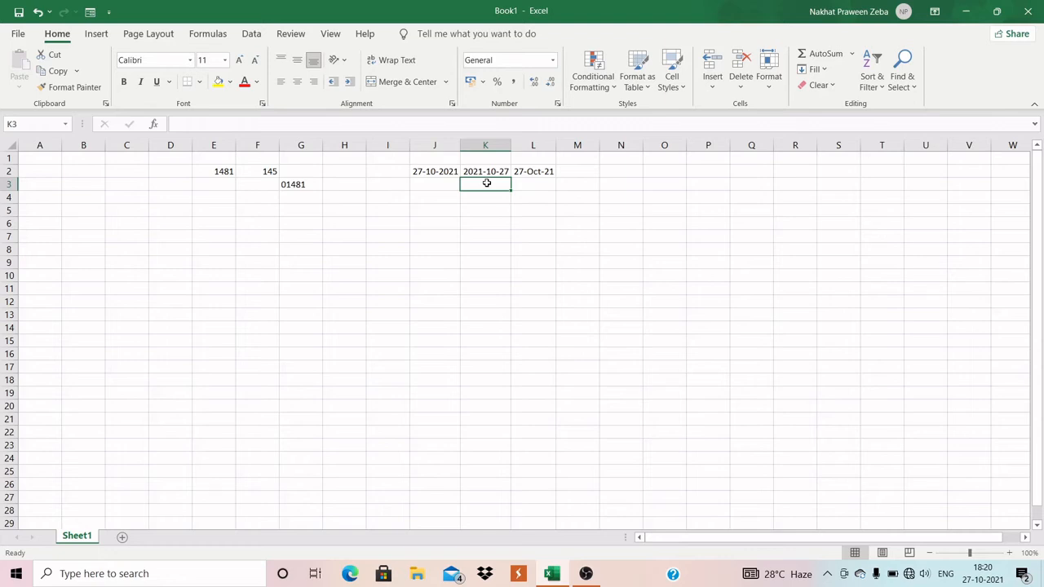
{"action": "left_click", "coordinate": [770, 89]}
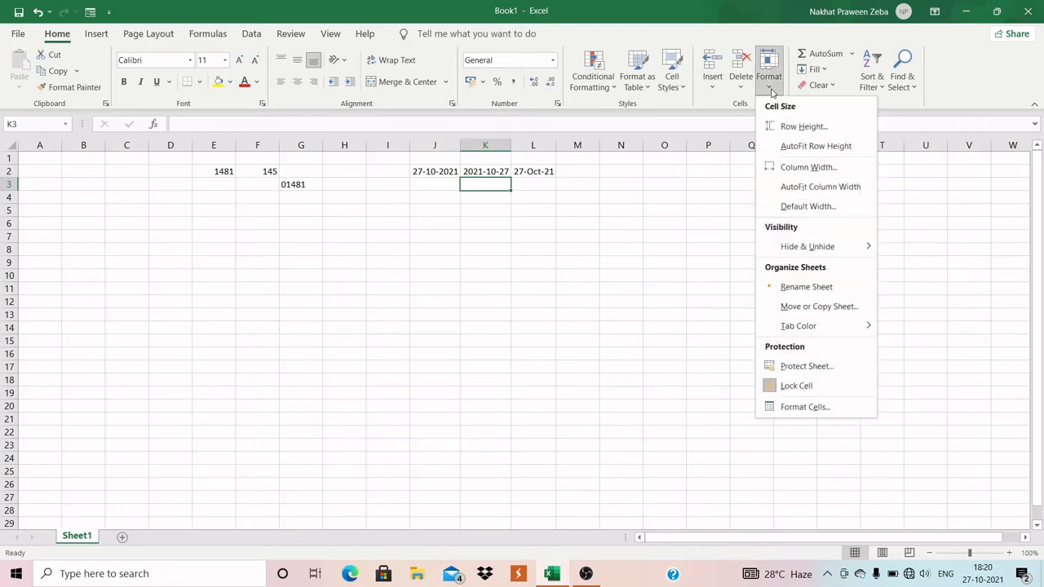
{"action": "left_click", "coordinate": [805, 407]}
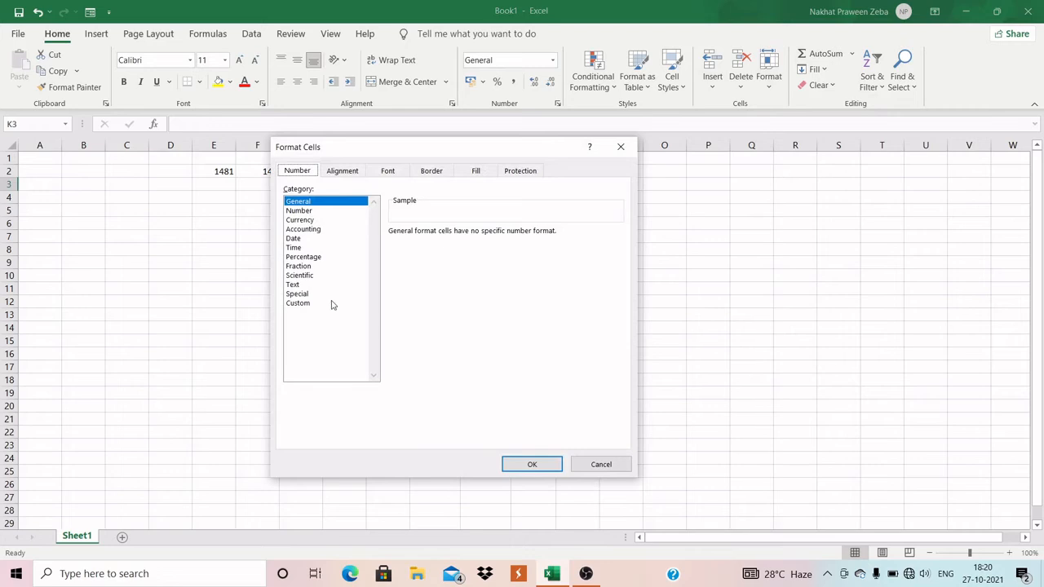
{"action": "left_click", "coordinate": [294, 248]}
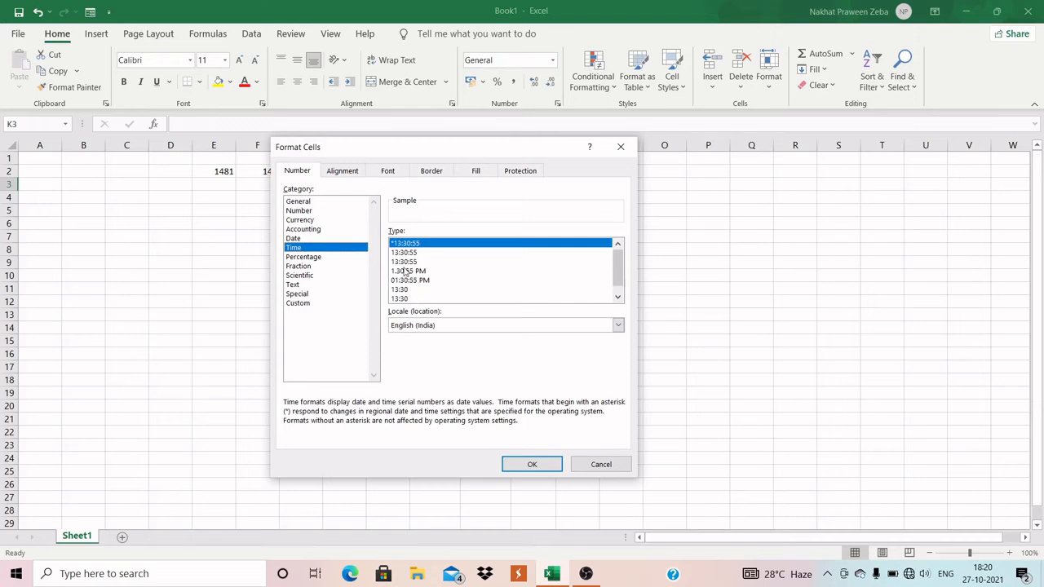
{"action": "left_click", "coordinate": [531, 464]}
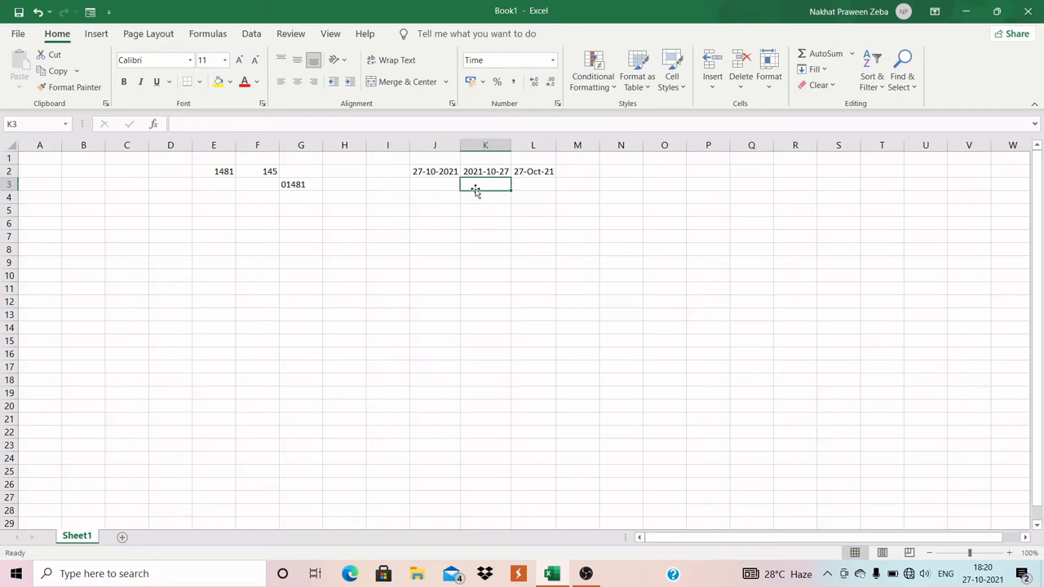
Enter the time 18:20 in cell K3.
{"action": "type", "text": "18"}
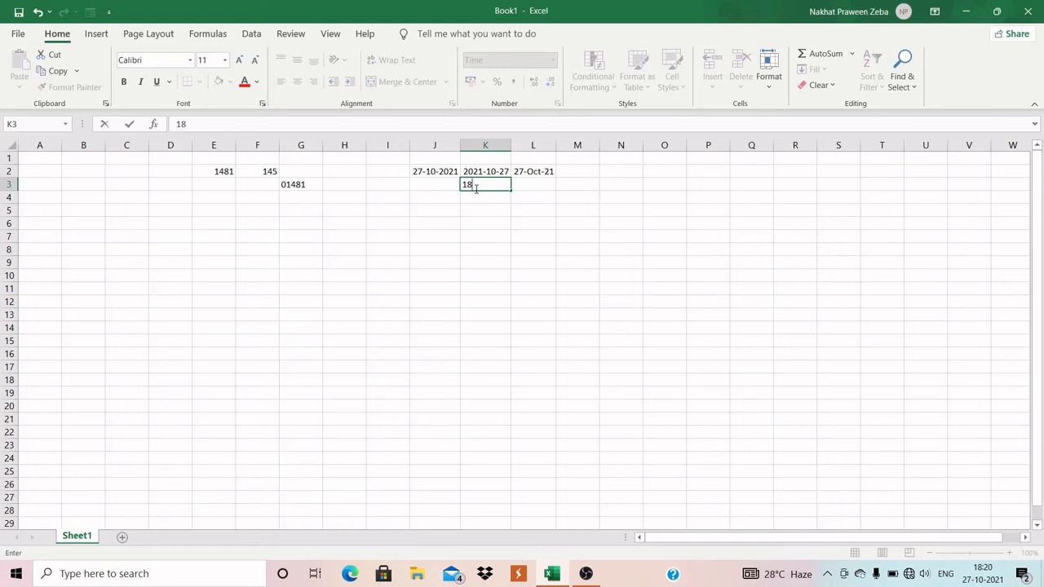
{"action": "type", "text": ":20"}
{"action": "left_click", "coordinate": [573, 207]}
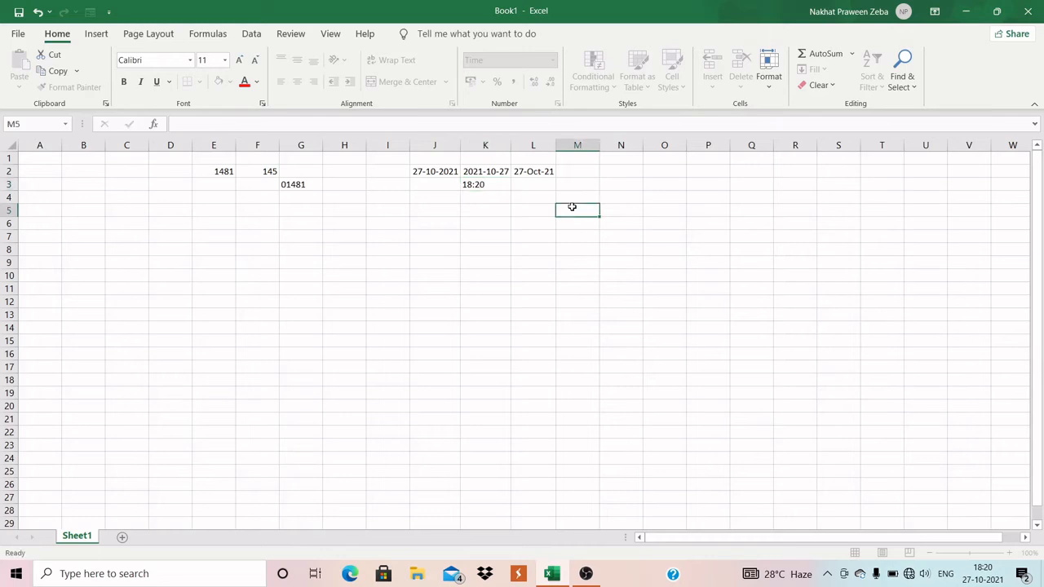
Apply the 13:30:55 Time type without an asterisk to the time in cell K3.
{"action": "left_click", "coordinate": [487, 185]}
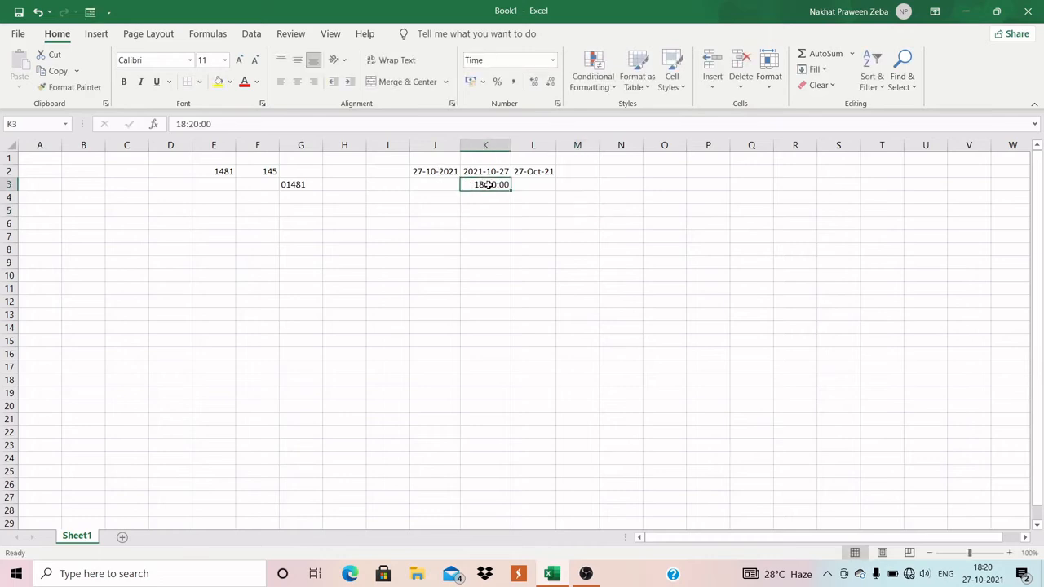
{"action": "left_click", "coordinate": [770, 84]}
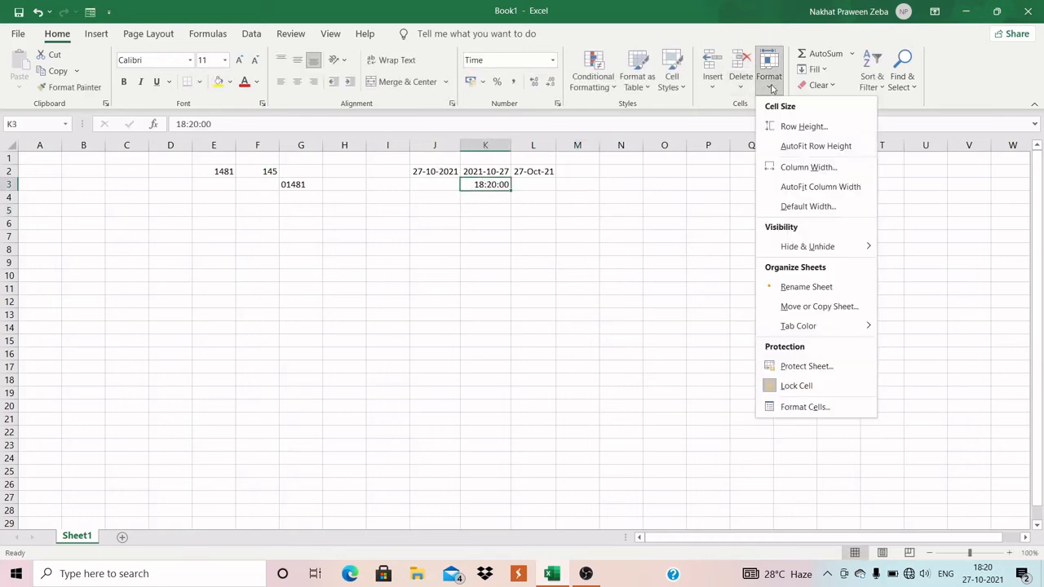
{"action": "left_click", "coordinate": [798, 408]}
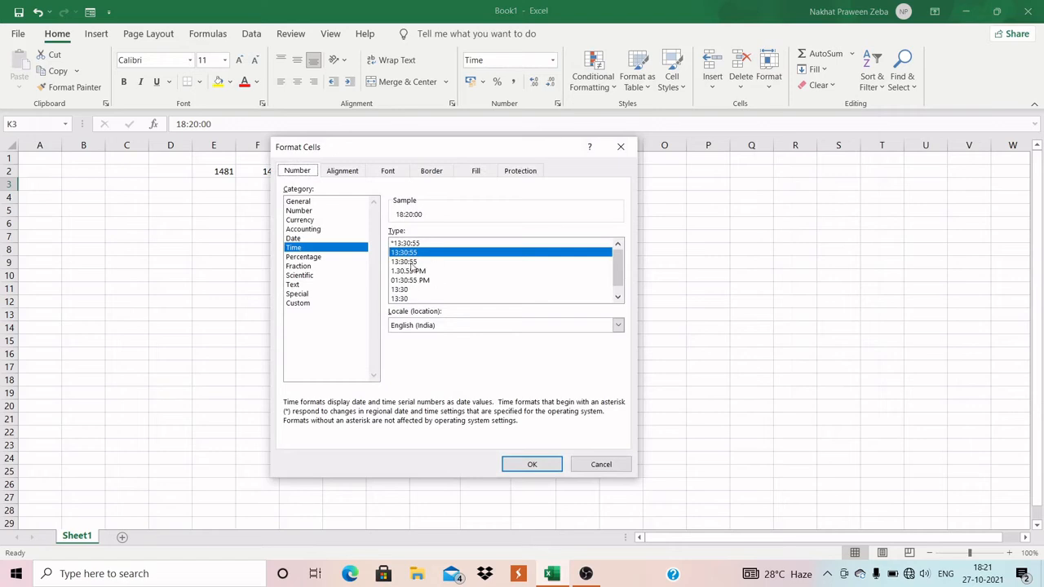
{"action": "left_click", "coordinate": [508, 464]}
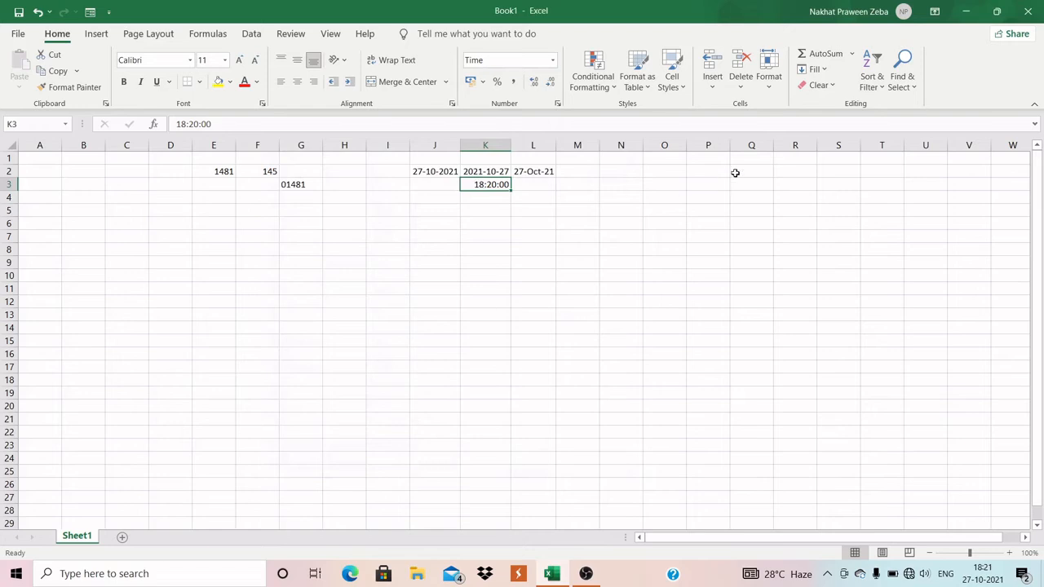
Change the time format of cell K3 to the 01:30 PM type.
{"action": "left_click", "coordinate": [769, 81]}
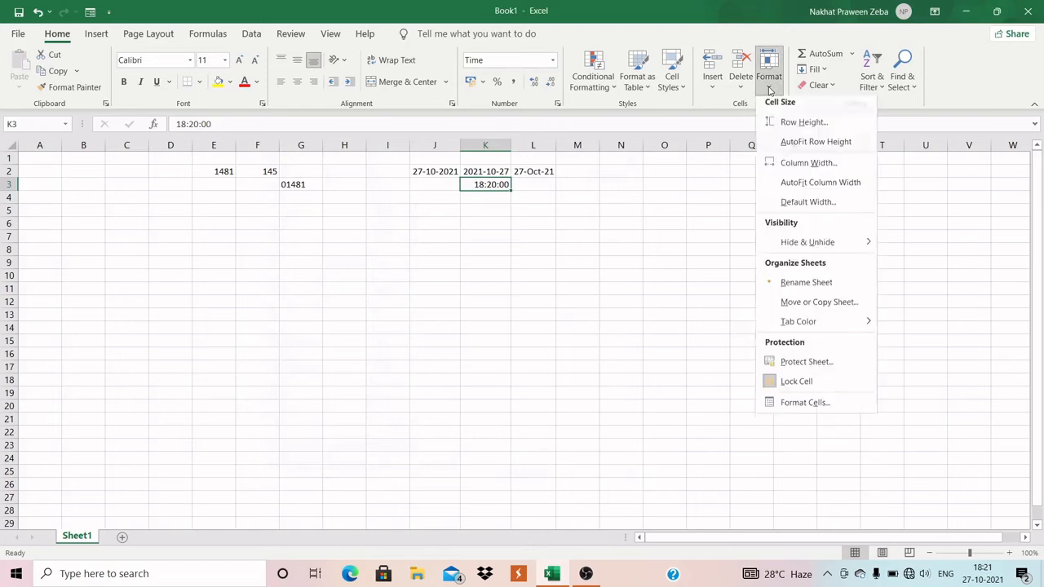
{"action": "left_click", "coordinate": [796, 409]}
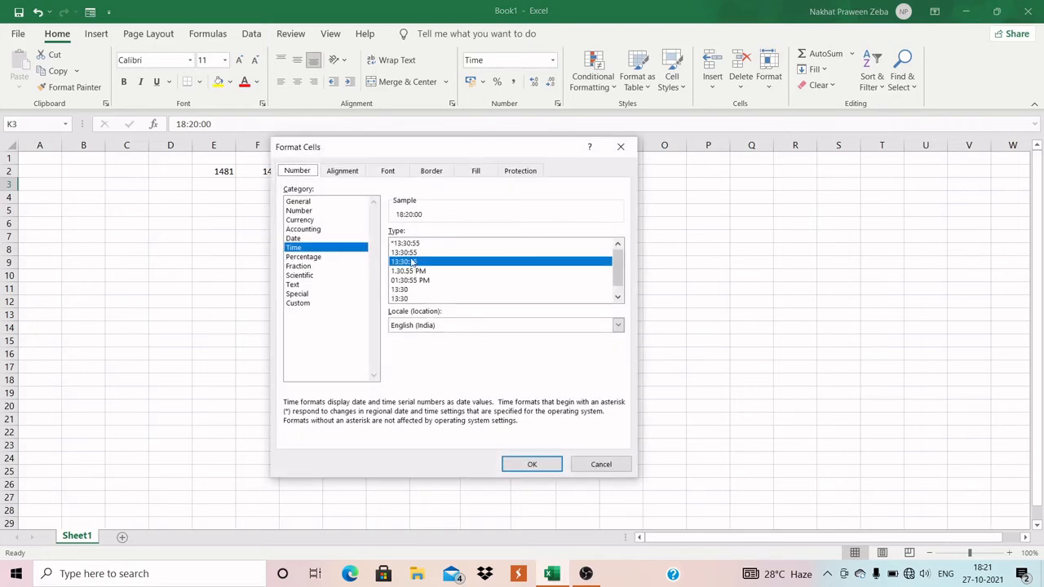
{"action": "left_click", "coordinate": [618, 298]}
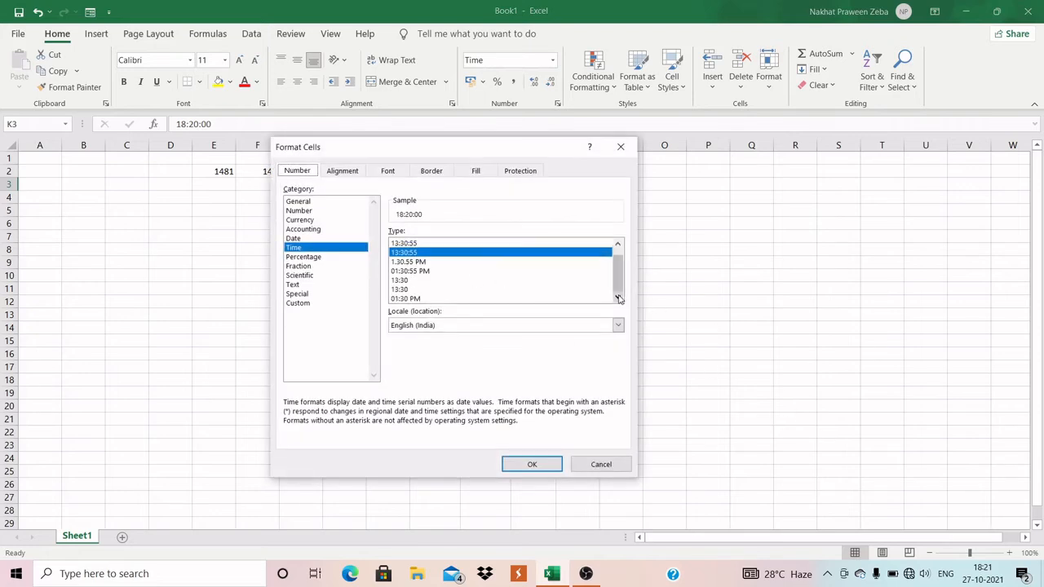
{"action": "left_click", "coordinate": [422, 300]}
{"action": "left_click", "coordinate": [510, 468]}
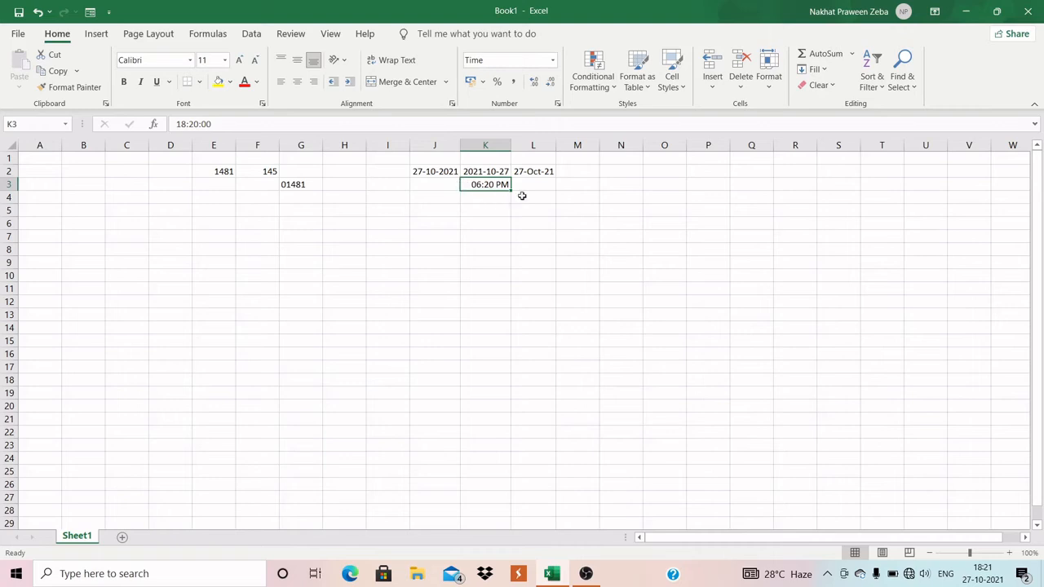
{"action": "left_click", "coordinate": [529, 194]}
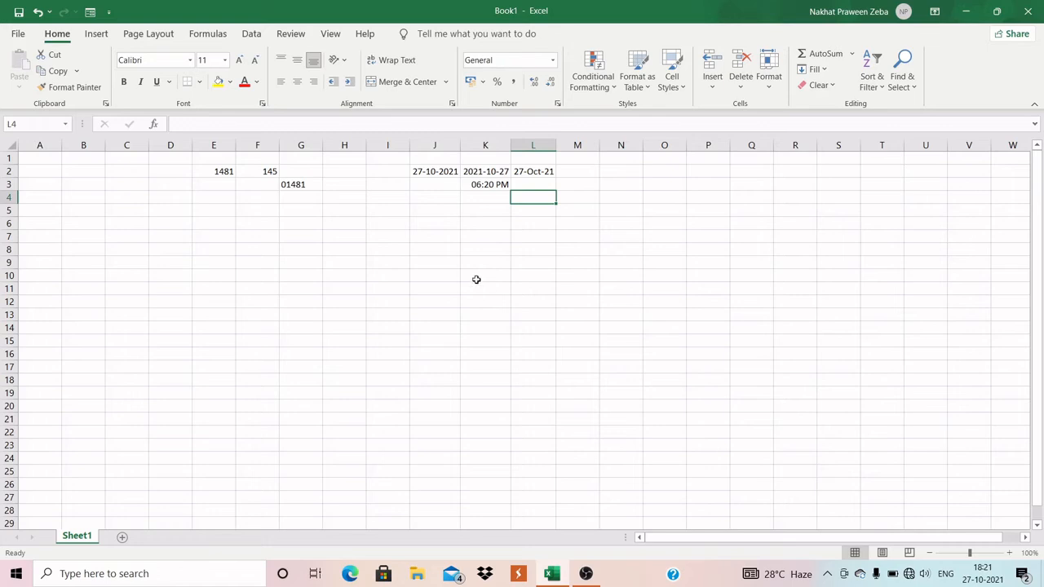
{"action": "left_click", "coordinate": [389, 213]}
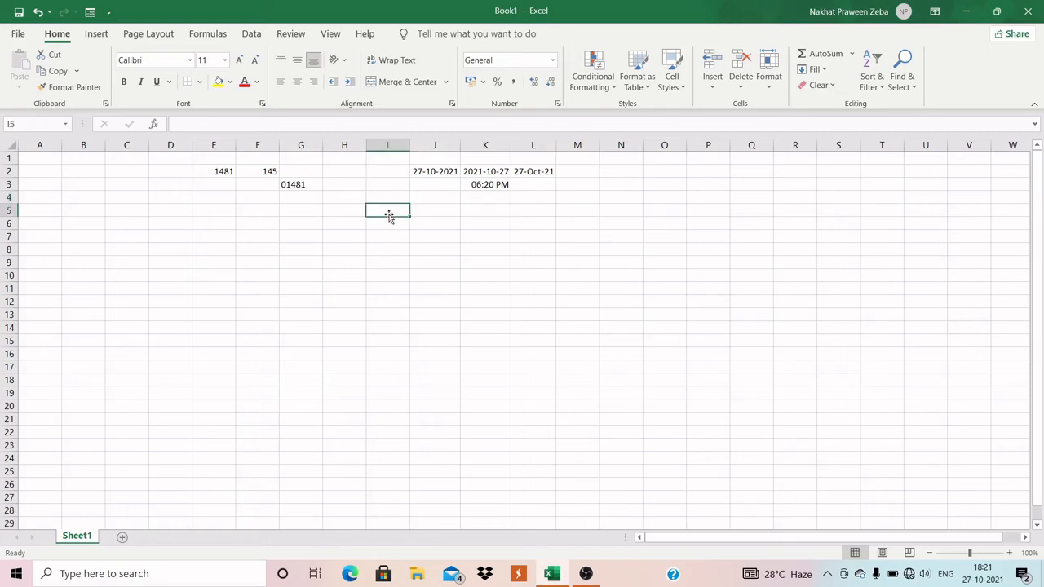
{"action": "left_click", "coordinate": [303, 208]}
{"action": "left_click", "coordinate": [352, 211]}
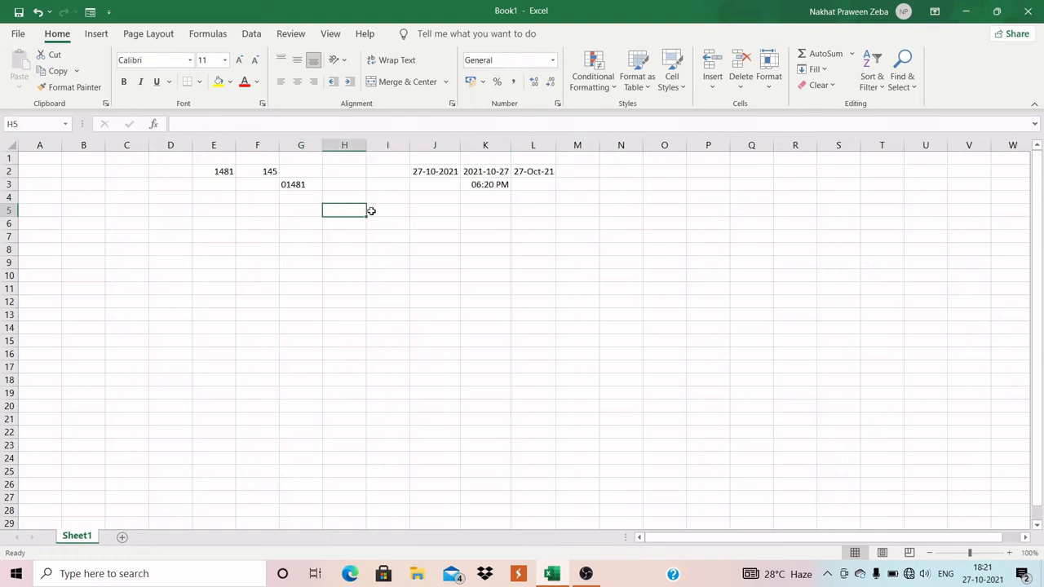
{"action": "left_click", "coordinate": [398, 210]}
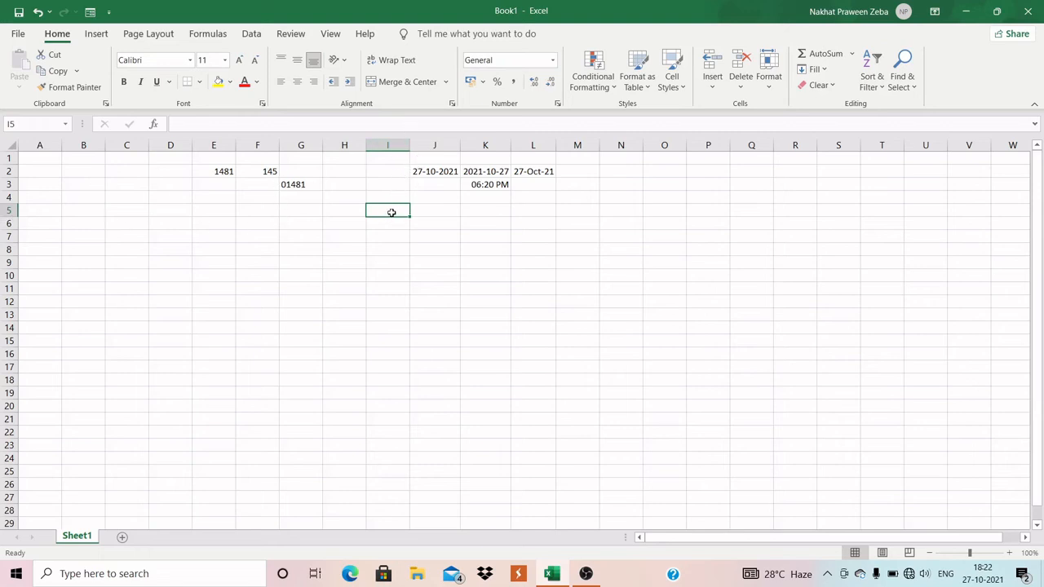
{"action": "left_click", "coordinate": [299, 219]}
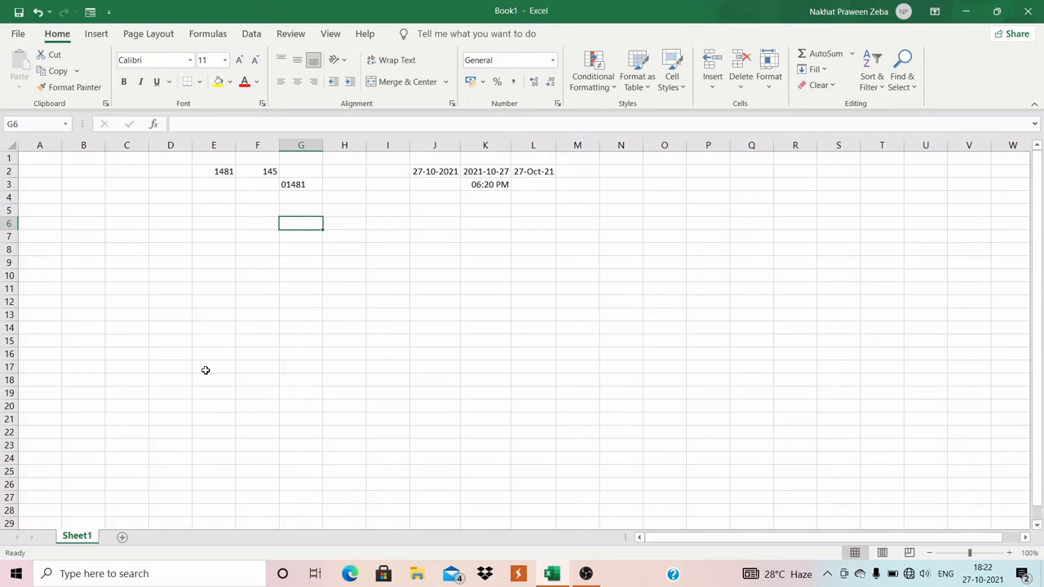
Replace the content of cell G3 with the text "we".
{"action": "left_click", "coordinate": [297, 185]}
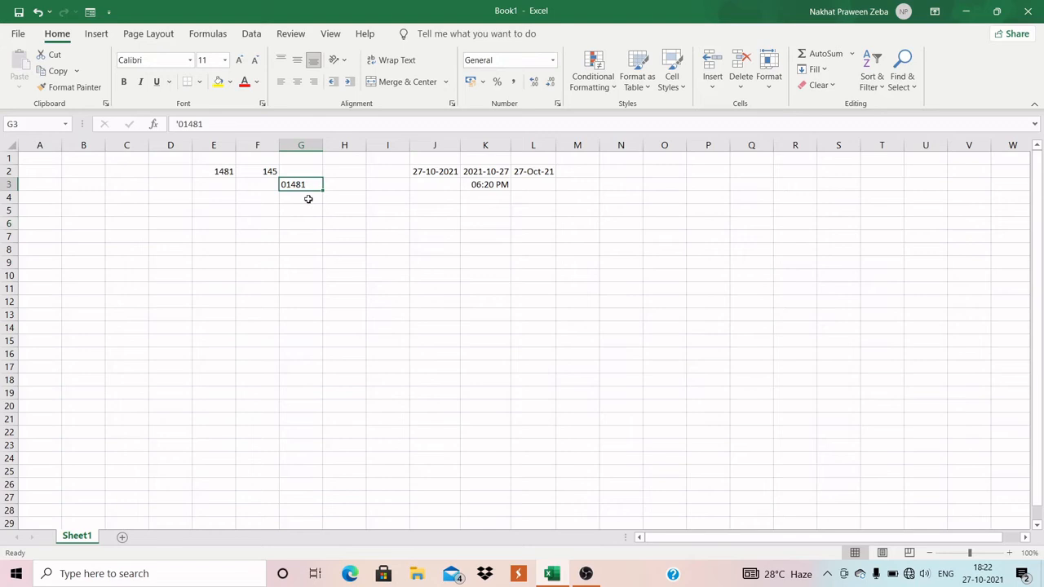
{"action": "type", "text": "we"}
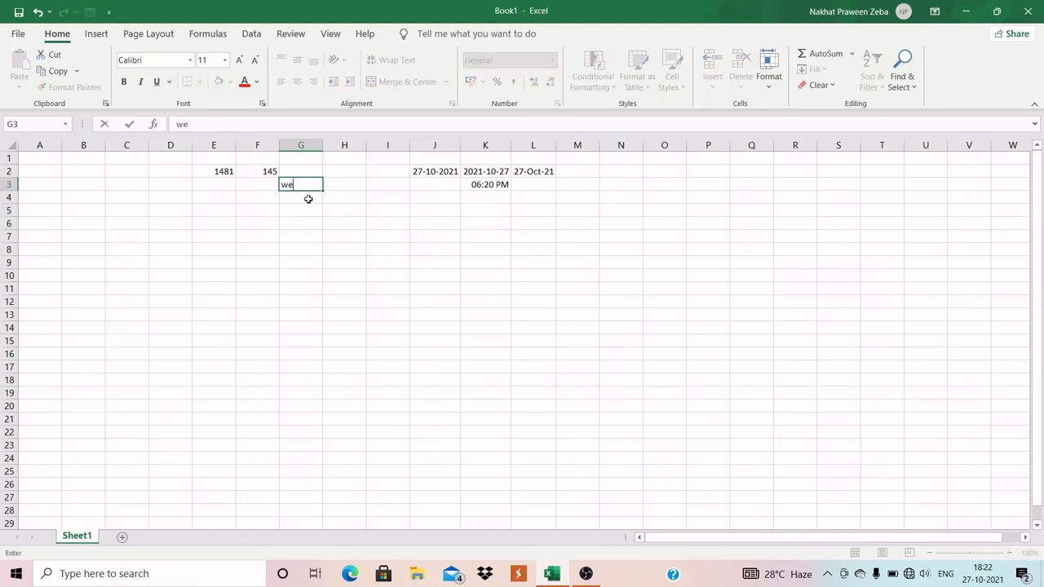
{"action": "key", "text": "Return"}
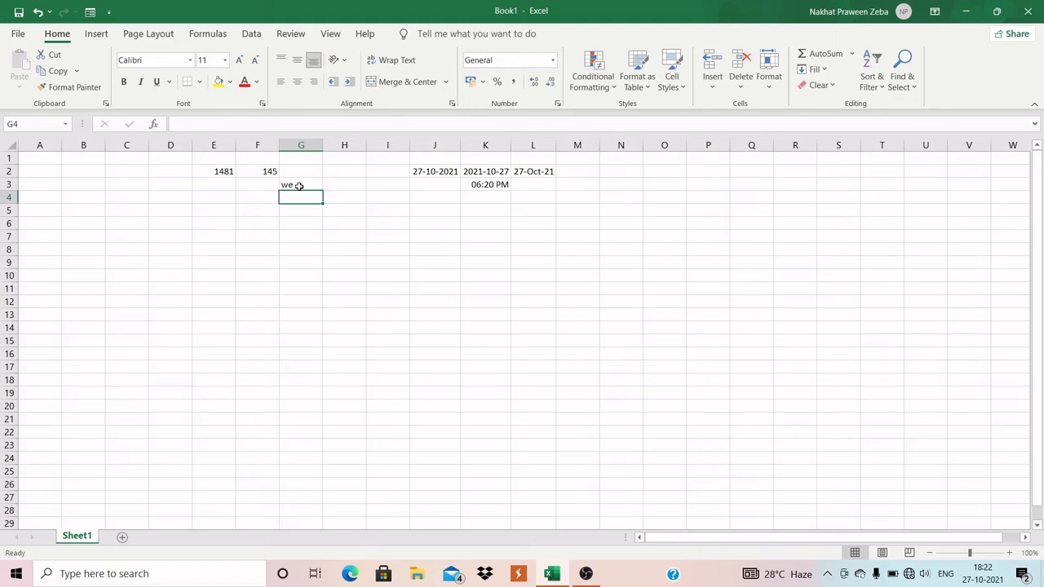
Extend the existing text in cell G3 to read "we are Indian" without overwriting it.
{"action": "double_click", "coordinate": [299, 186]}
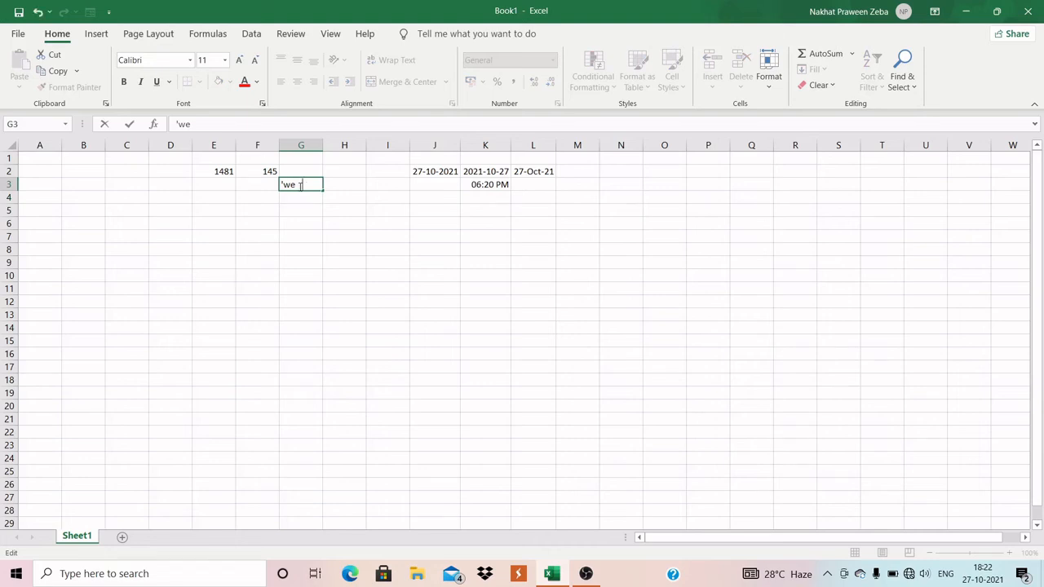
{"action": "type", "text": "are Indian"}
{"action": "key", "text": "Return"}
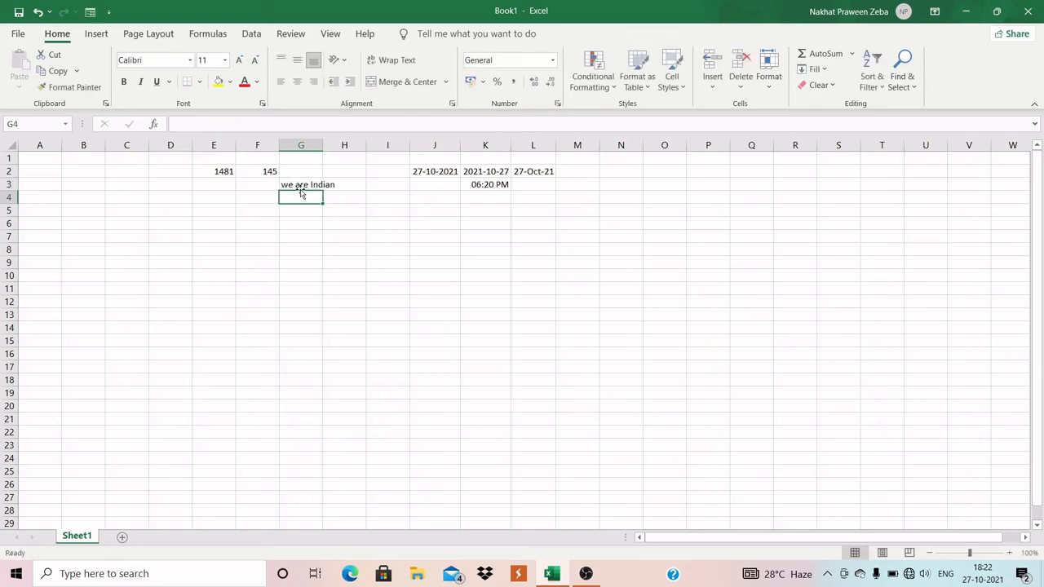
Inspect the stored contents of cells G3, E2 and F2 one after another.
{"action": "left_click", "coordinate": [301, 184]}
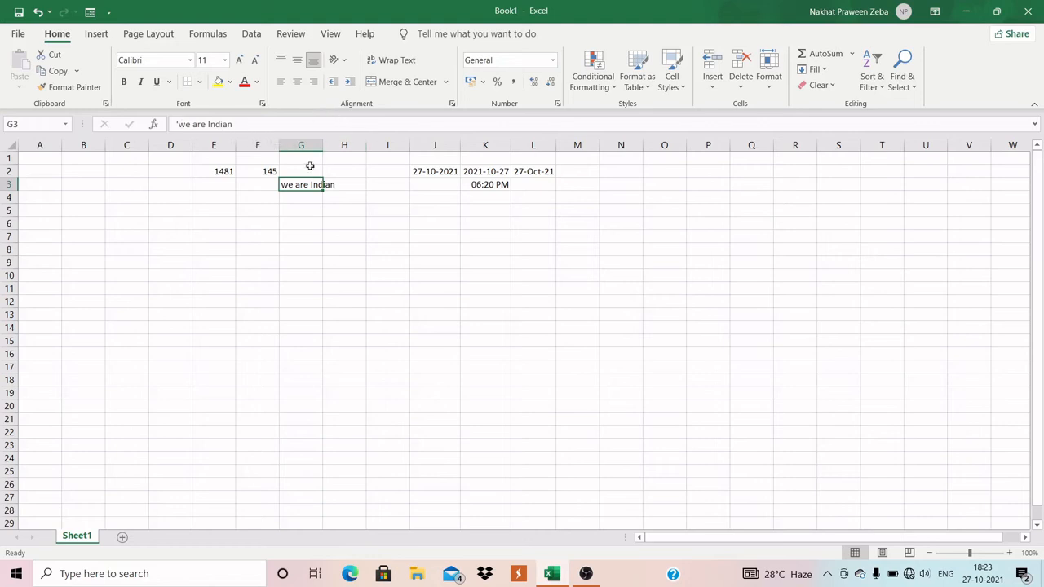
{"action": "left_click", "coordinate": [226, 172]}
{"action": "left_click", "coordinate": [269, 172]}
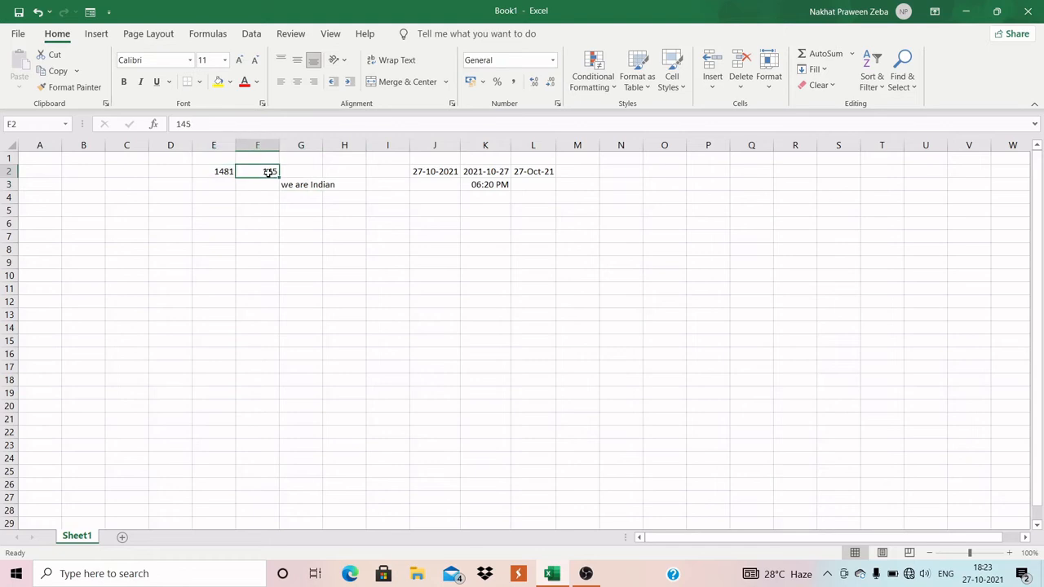
Edit the existing text in cell G3 to read "we are Indians" and accept the entry.
{"action": "left_click", "coordinate": [309, 188]}
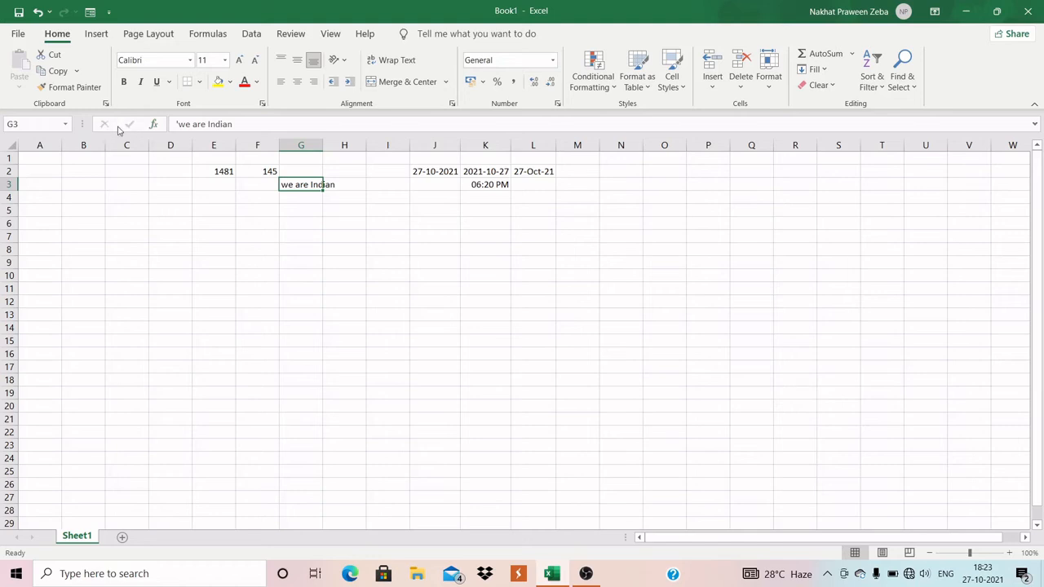
{"action": "double_click", "coordinate": [236, 124]}
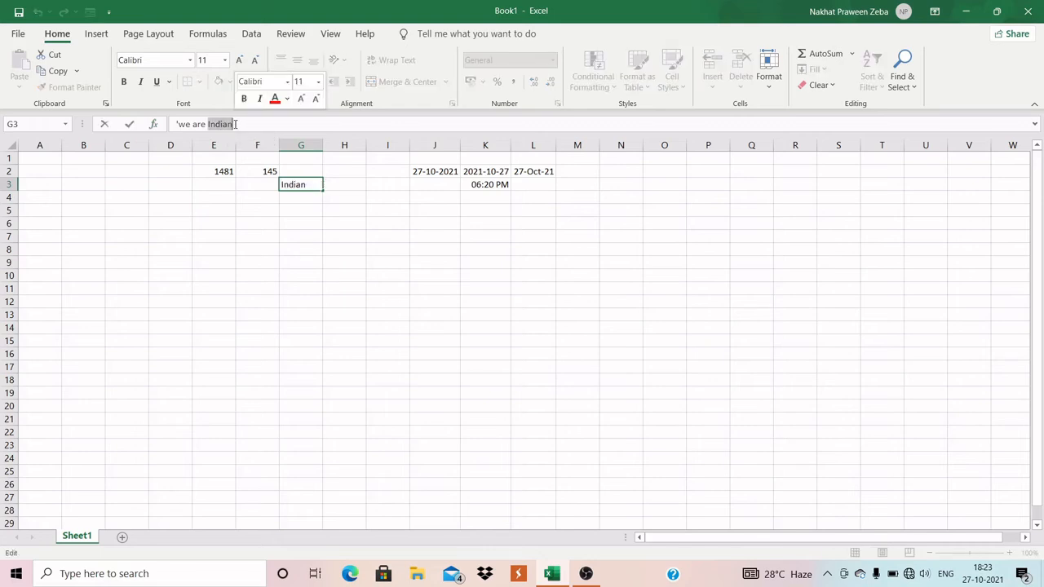
{"action": "left_click", "coordinate": [236, 124]}
{"action": "type", "text": "hghug"}
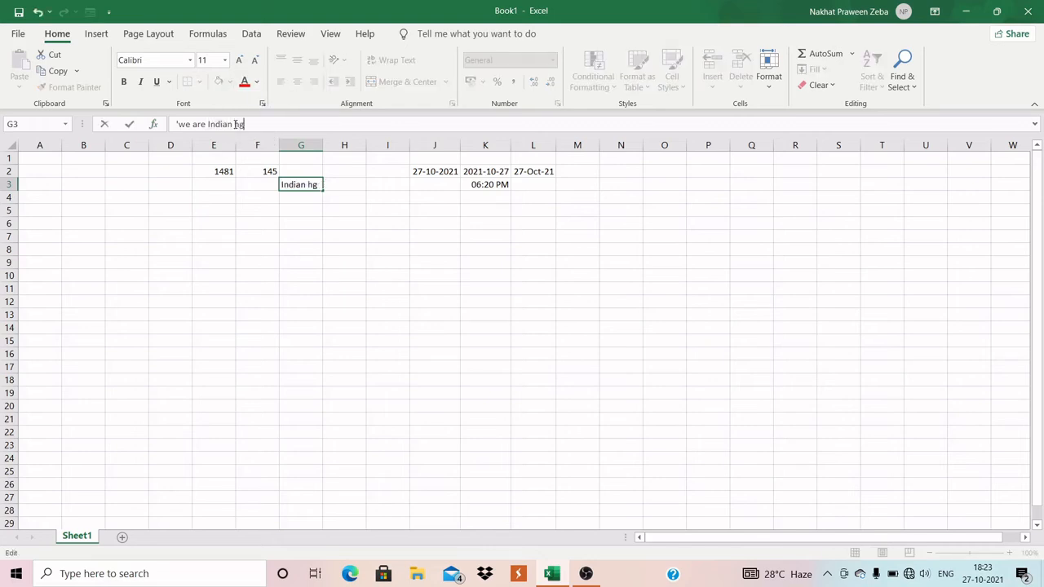
{"action": "key", "text": "BackSpace"}
{"action": "key", "text": "BackSpace"}
{"action": "key", "text": "BackSpace"}
{"action": "key", "text": "BackSpace"}
{"action": "key", "text": "BackSpace"}
{"action": "type", "text": "s"}
{"action": "left_click", "coordinate": [129, 127]}
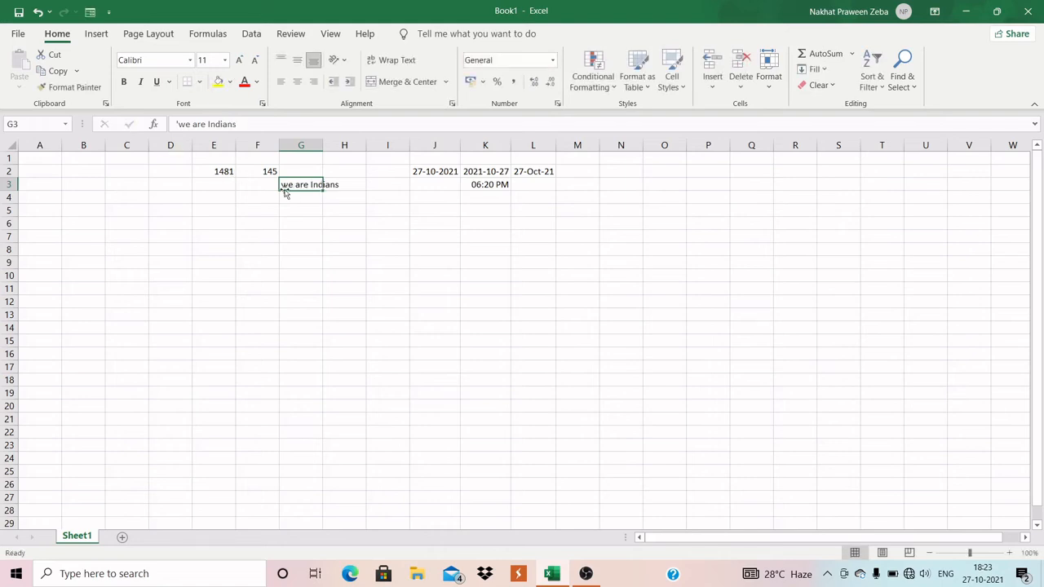
Start editing the text in cell G3 again and cancel the edit.
{"action": "left_click", "coordinate": [343, 193]}
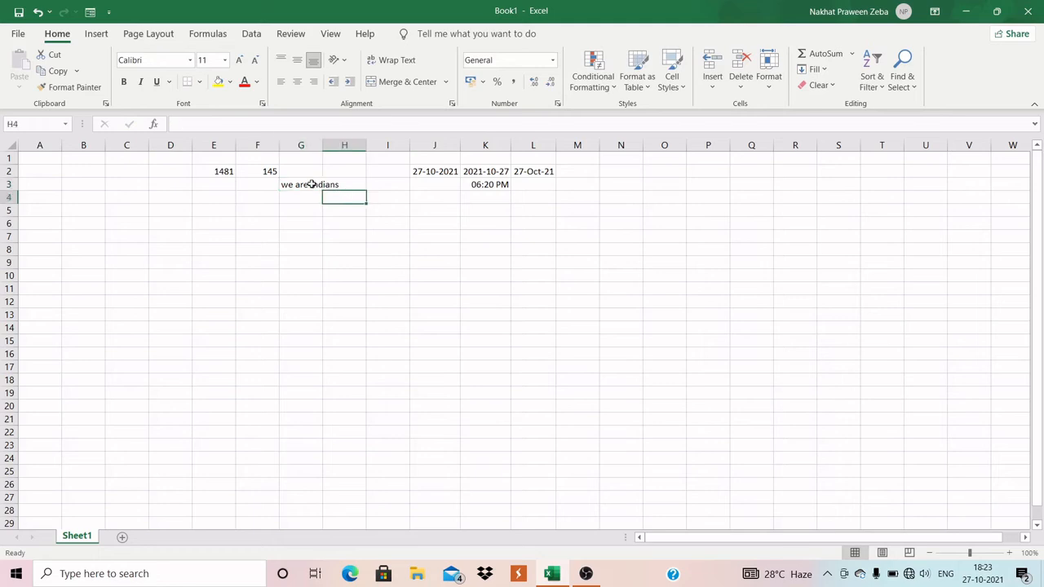
{"action": "left_click", "coordinate": [308, 184]}
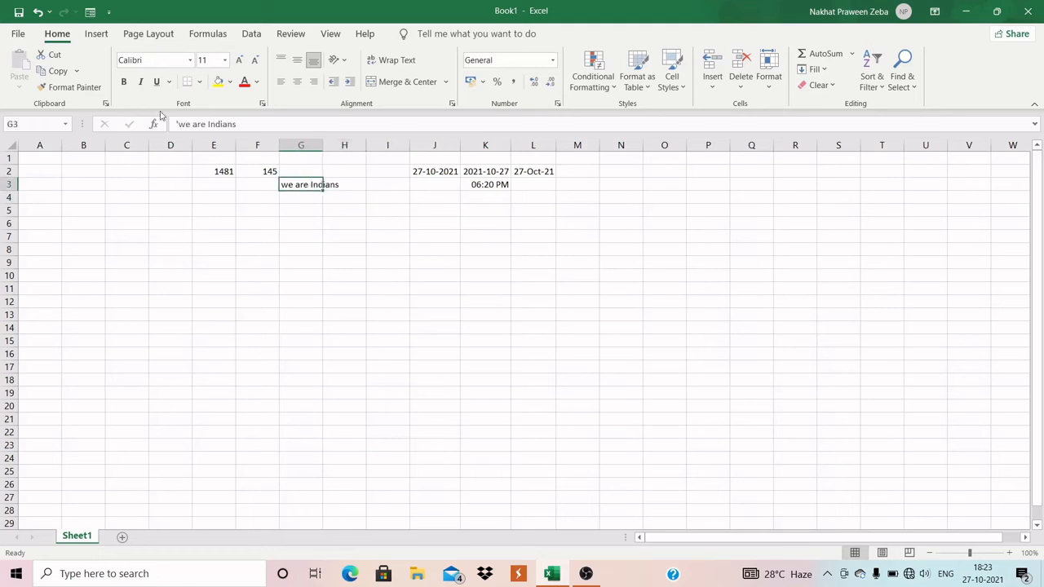
{"action": "left_click", "coordinate": [238, 124]}
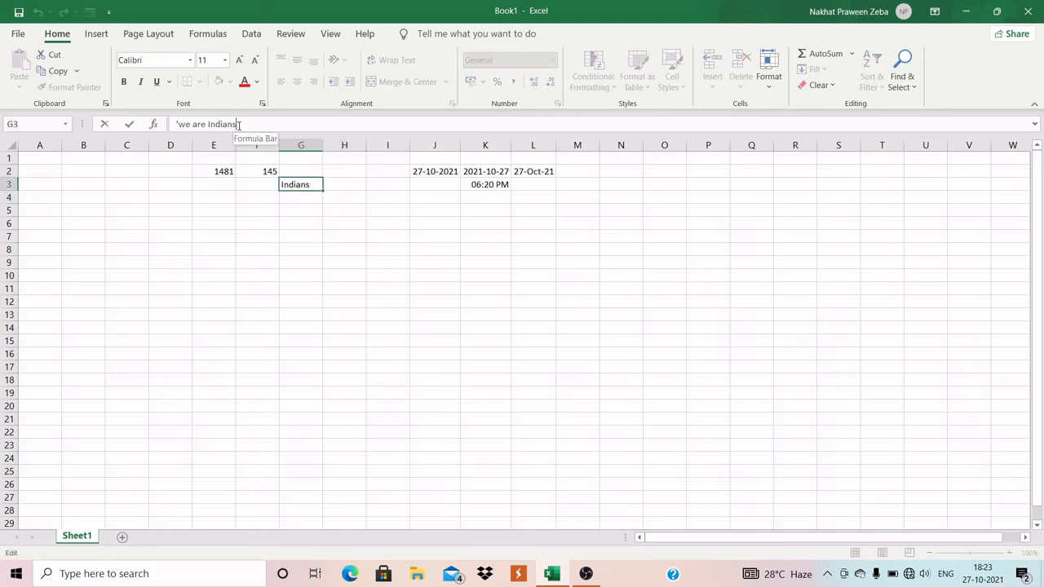
{"action": "left_click", "coordinate": [103, 126]}
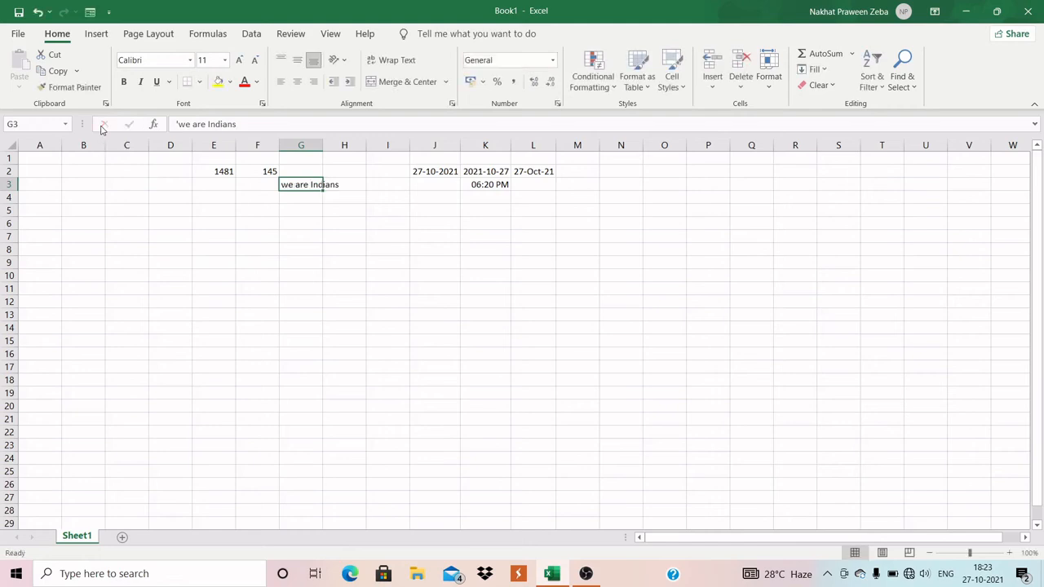
{"action": "left_click", "coordinate": [201, 249]}
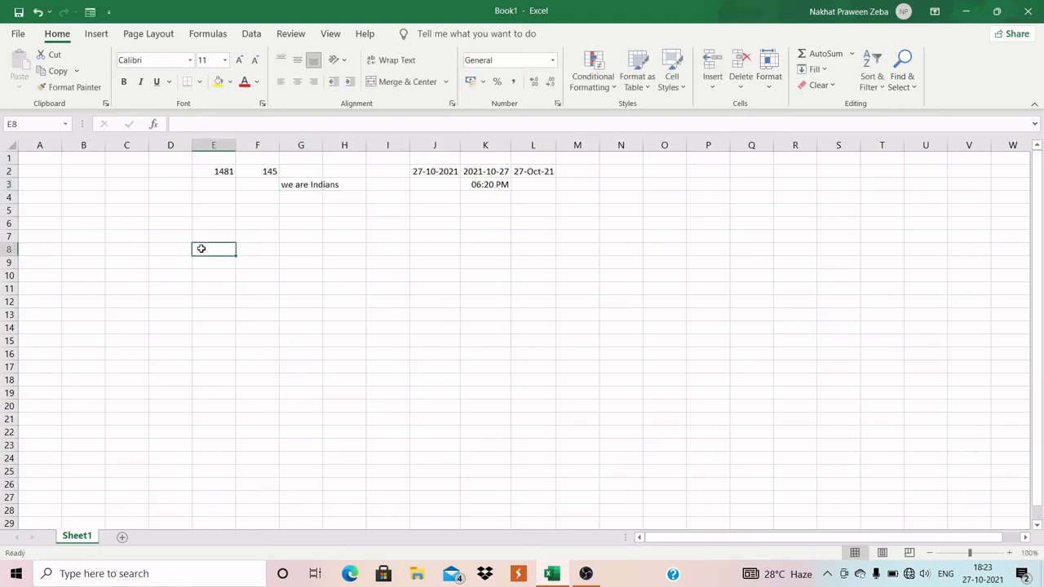
Enter the text "bn" in cell H3, beside the overflowing text of G3.
{"action": "left_click", "coordinate": [310, 186]}
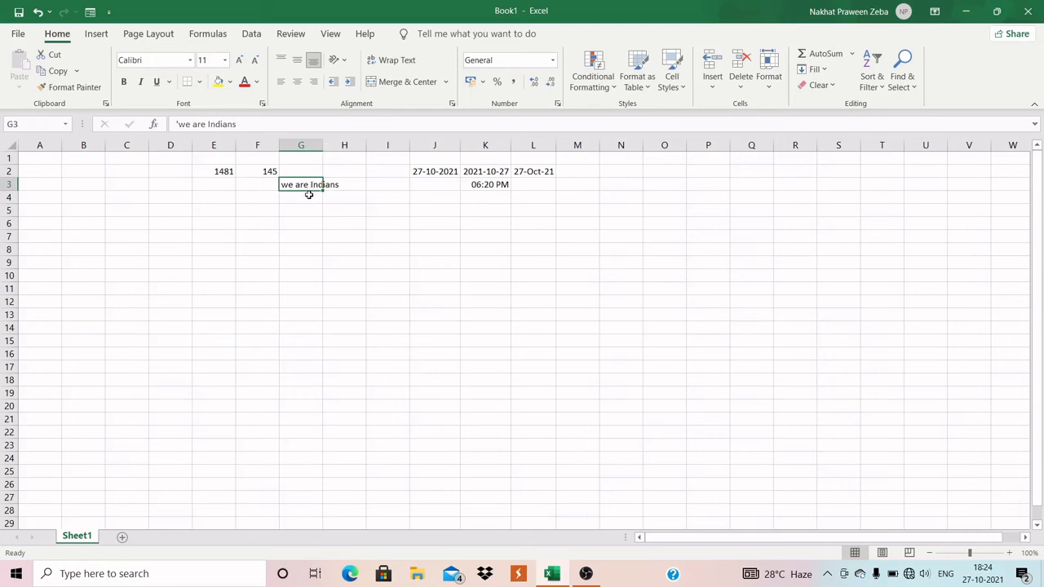
{"action": "left_click", "coordinate": [350, 185]}
{"action": "type", "text": "bn"}
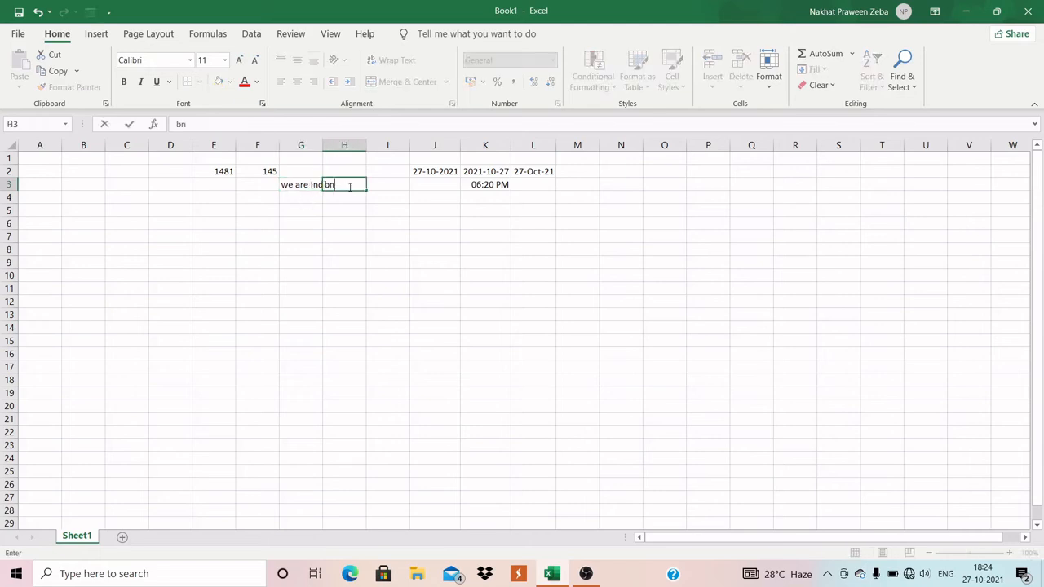
{"action": "left_click", "coordinate": [286, 213]}
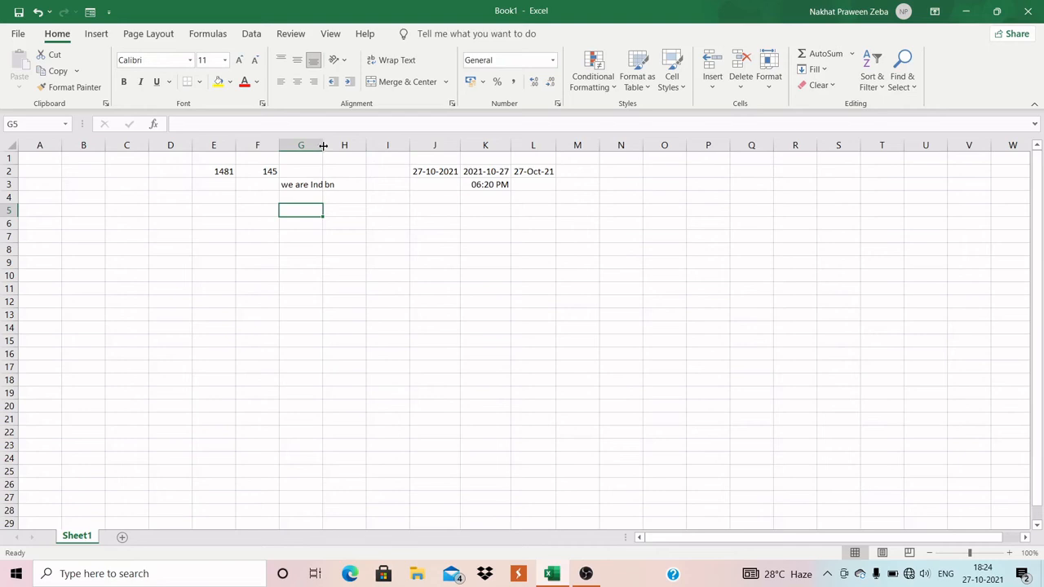
Widen column G until the text in G3 fits, and increase row 4 to about five times the standard height.
{"action": "left_click_drag", "start_coordinate": [323, 145], "coordinate": [360, 145]}
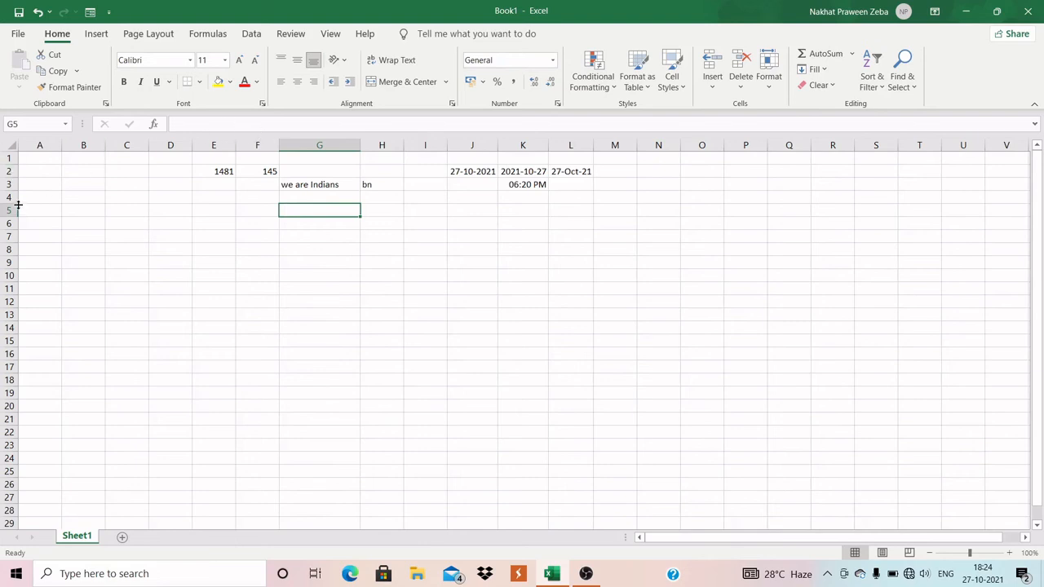
{"action": "left_click_drag", "start_coordinate": [17, 206], "coordinate": [19, 252]}
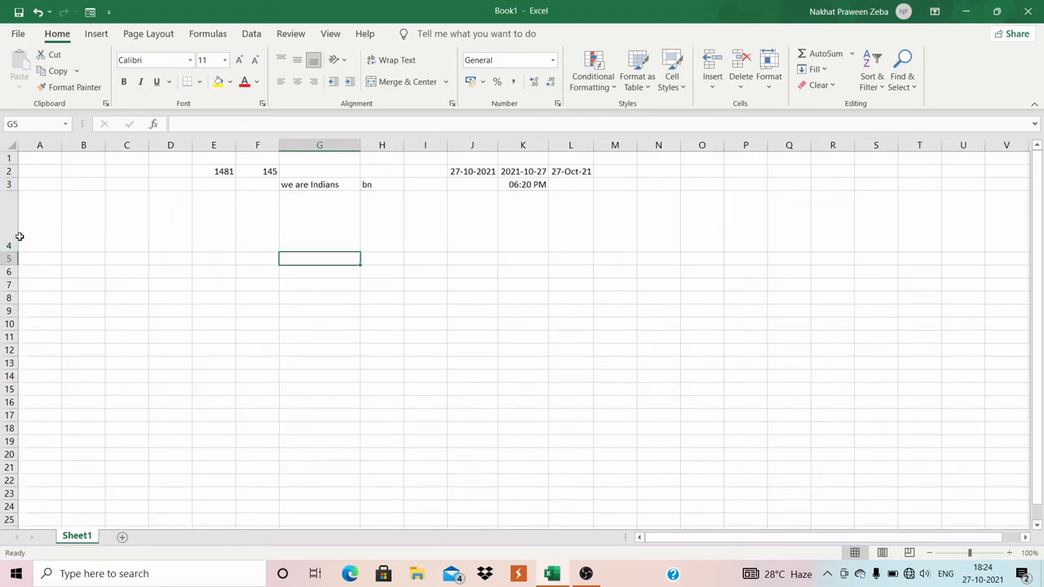
{"action": "left_click", "coordinate": [143, 315]}
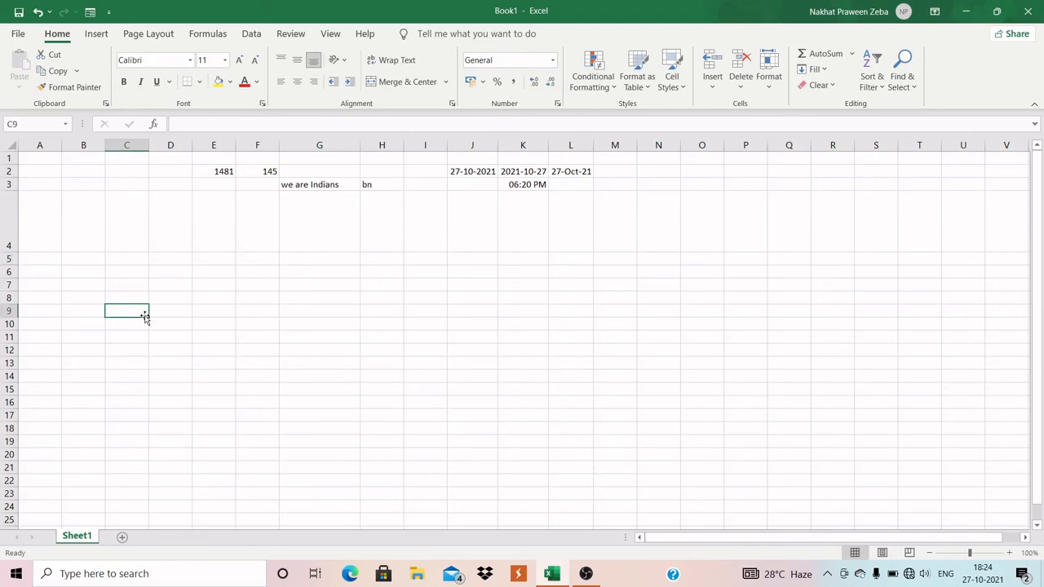
Inspect the numbers in cells E2 and F2, putting first F2 and then E2 into in-cell edit mode.
{"action": "left_click", "coordinate": [239, 227]}
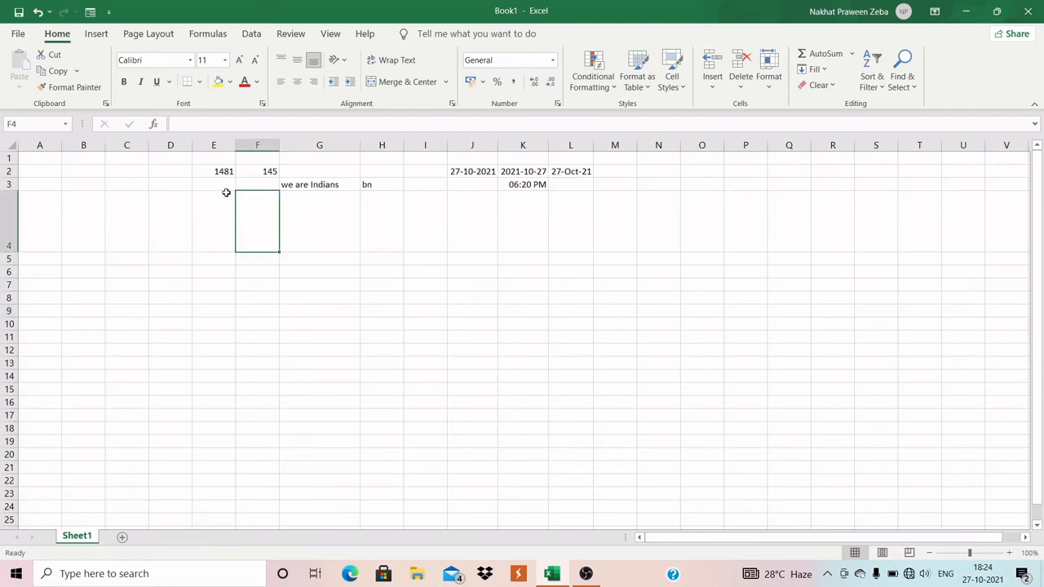
{"action": "left_click", "coordinate": [220, 186]}
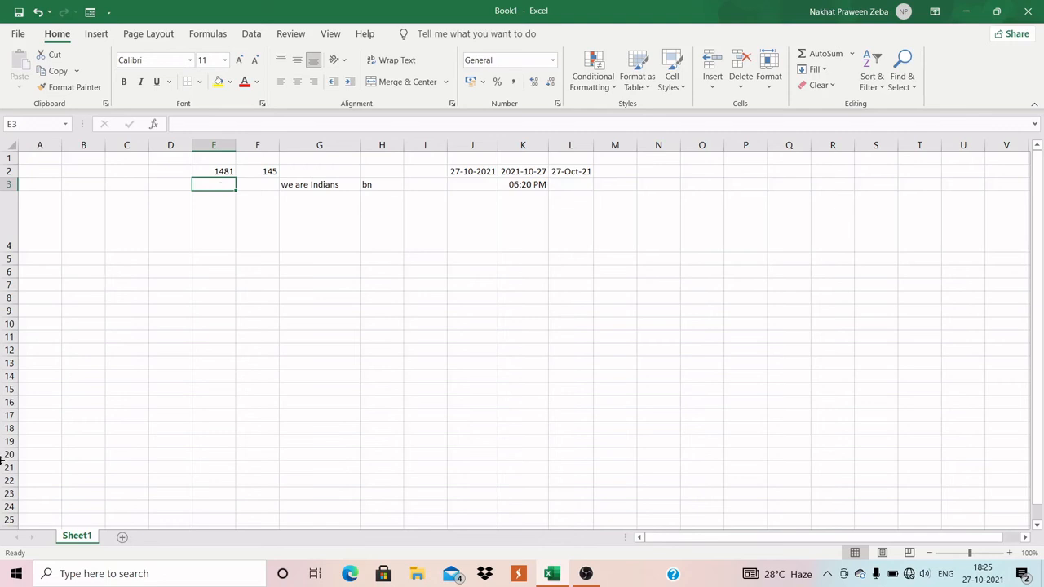
{"action": "left_click", "coordinate": [227, 172]}
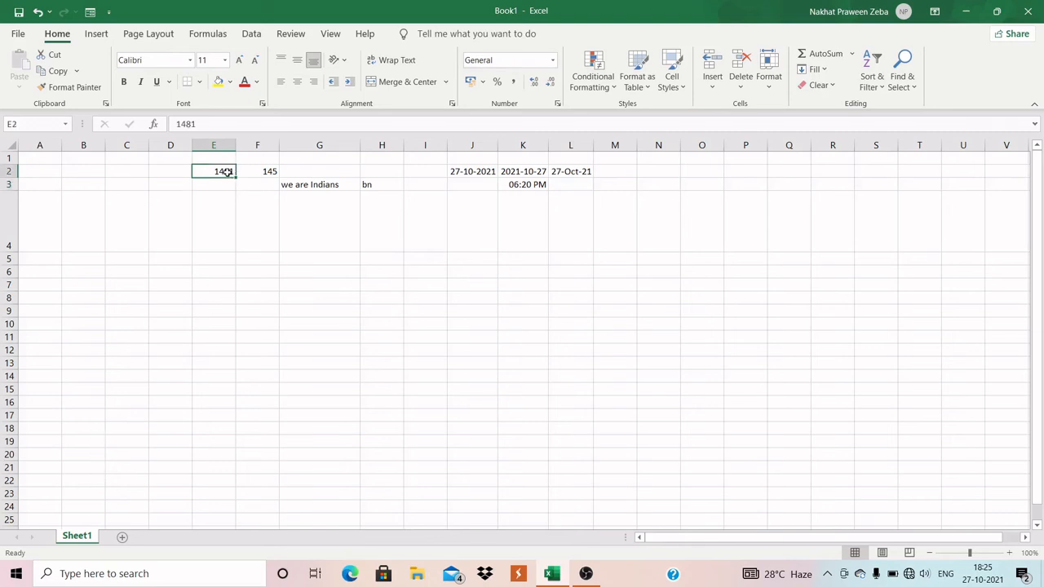
{"action": "left_click", "coordinate": [270, 175]}
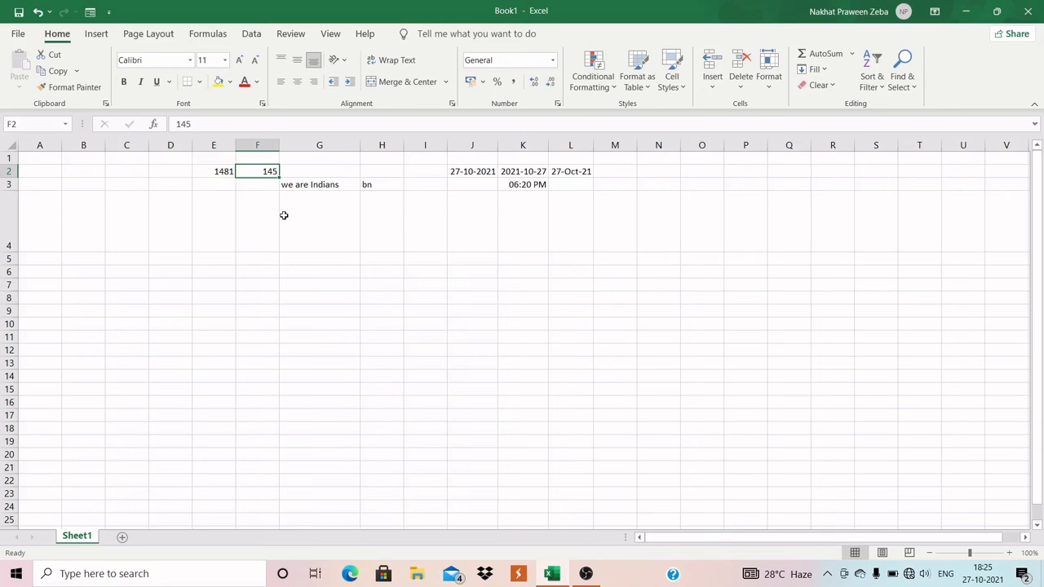
{"action": "double_click", "coordinate": [261, 172]}
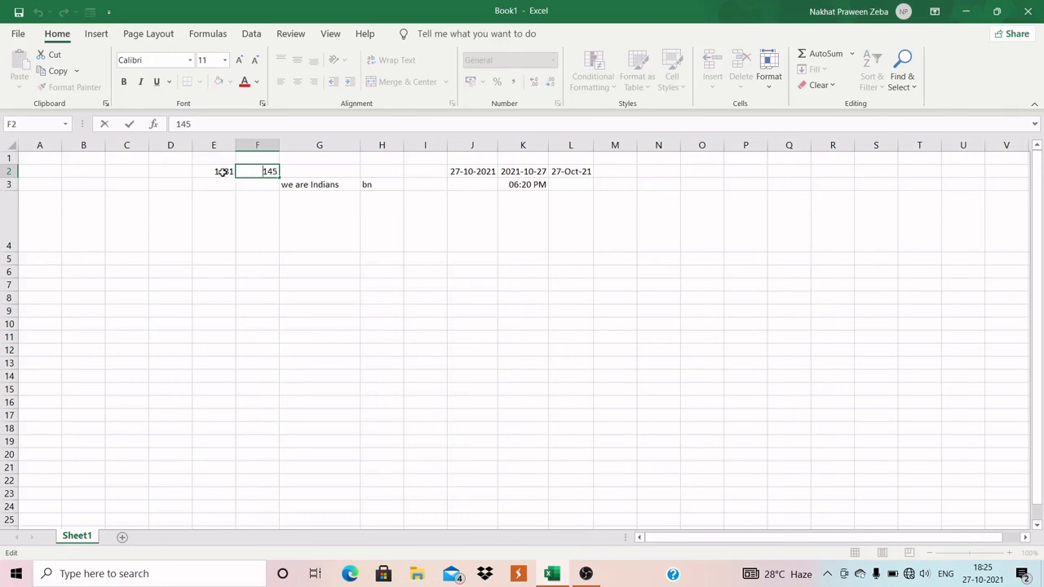
{"action": "double_click", "coordinate": [222, 172]}
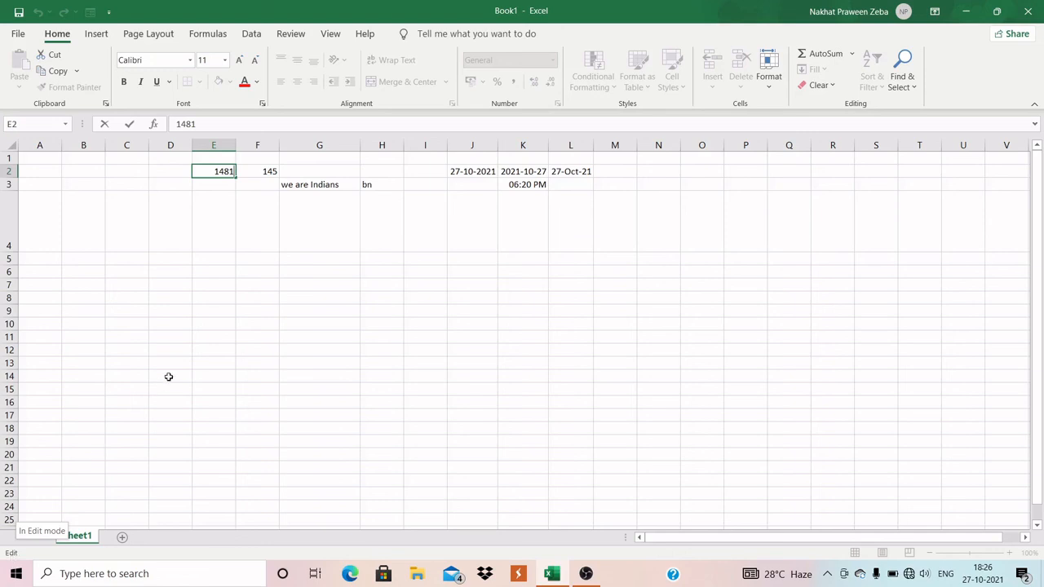
{"action": "left_click", "coordinate": [268, 172]}
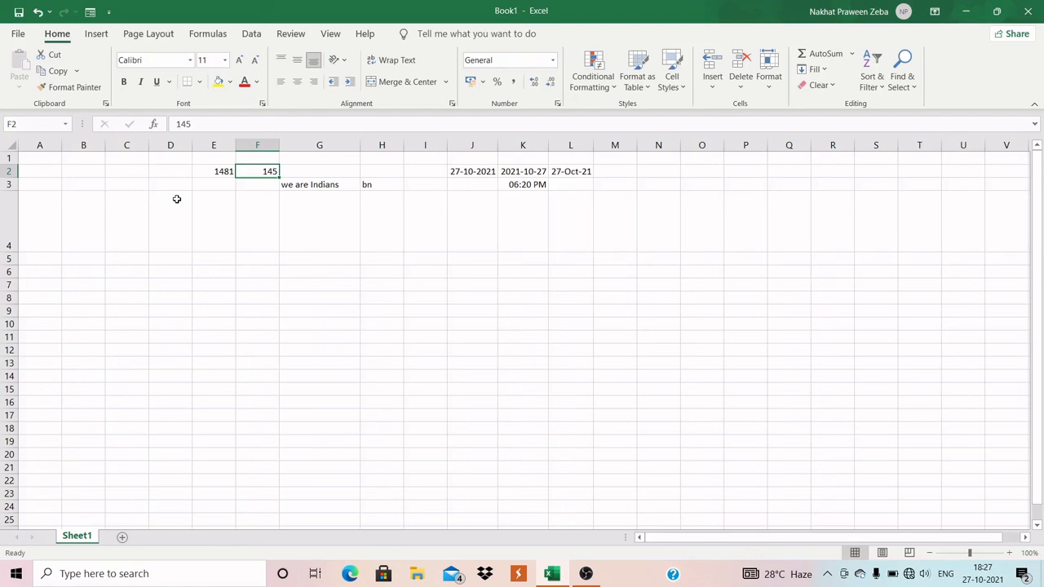
Review the list of undoable actions, then undo the last entry in cell E2 and redo it.
{"action": "left_click", "coordinate": [49, 13]}
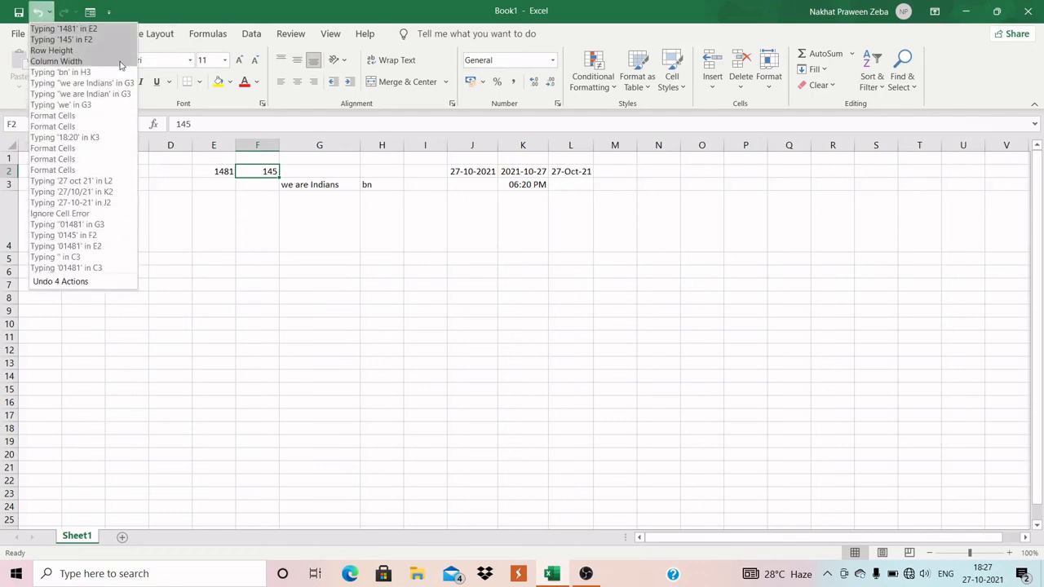
{"action": "left_click", "coordinate": [172, 209]}
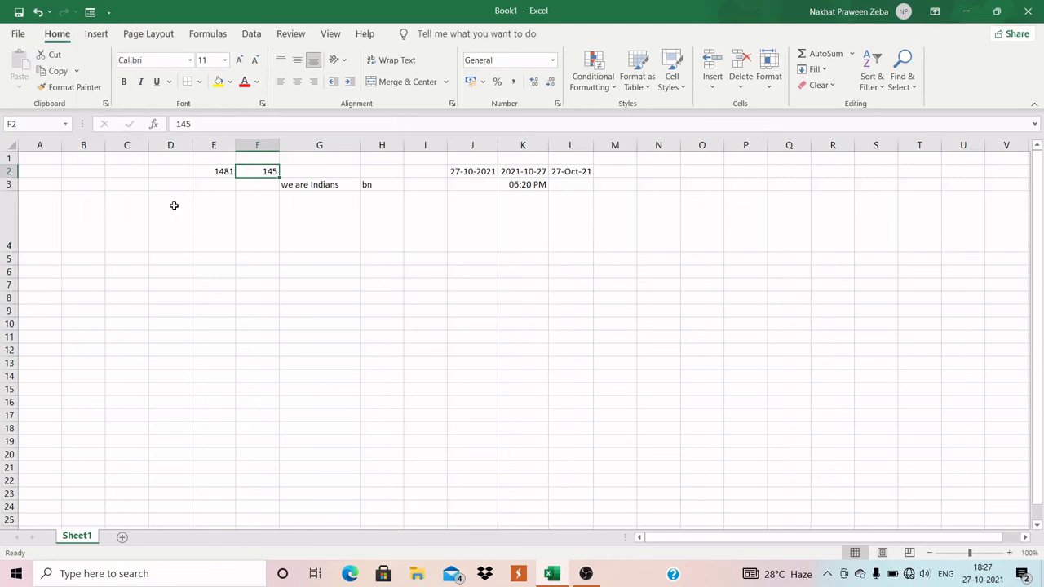
{"action": "left_click", "coordinate": [38, 13]}
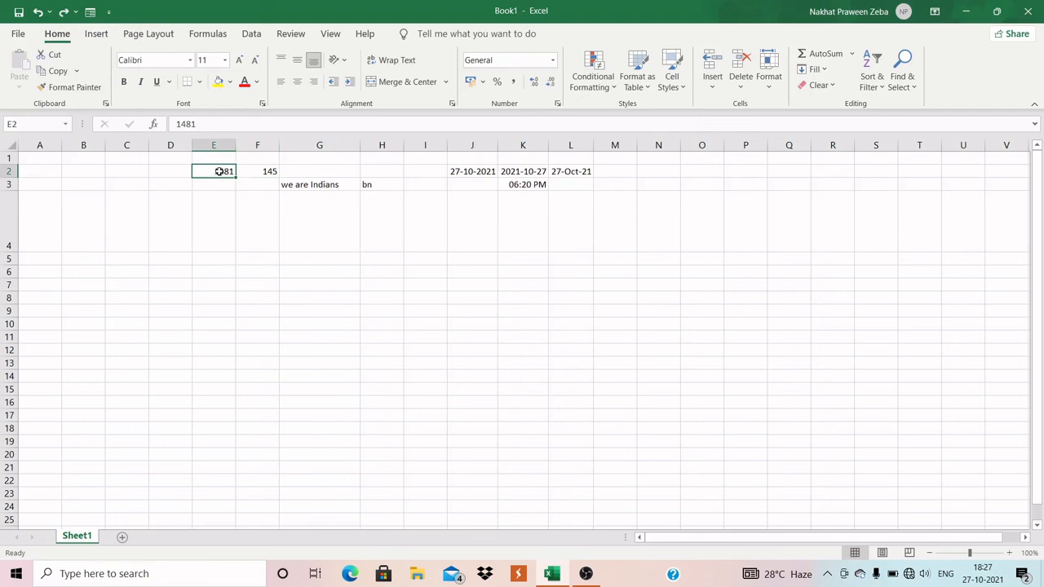
{"action": "left_click", "coordinate": [65, 12]}
Inspect the contents of cells G5, H3, I3 and K3 one after another.
{"action": "left_click", "coordinate": [320, 263]}
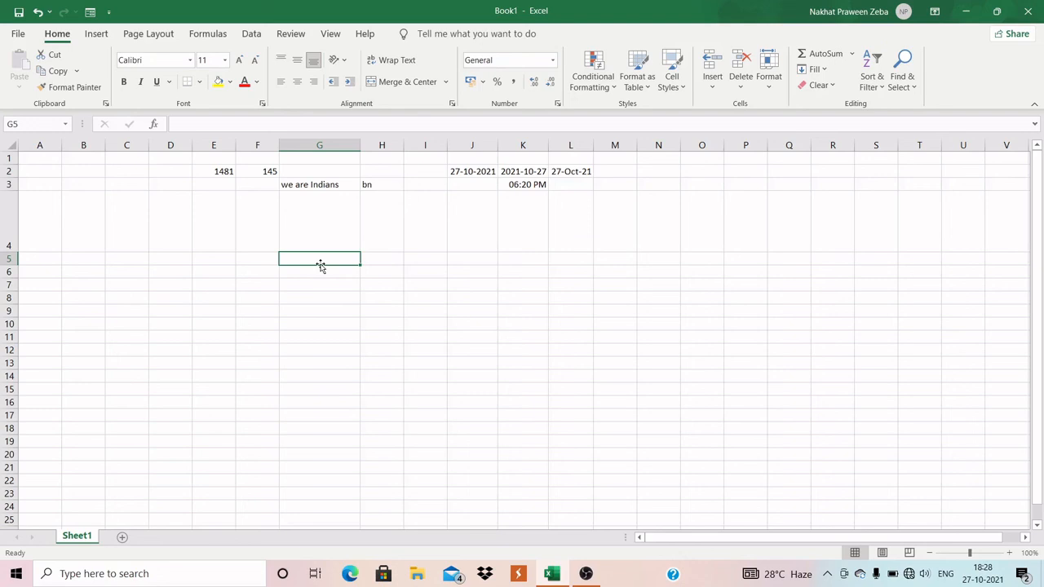
{"action": "left_click", "coordinate": [367, 187]}
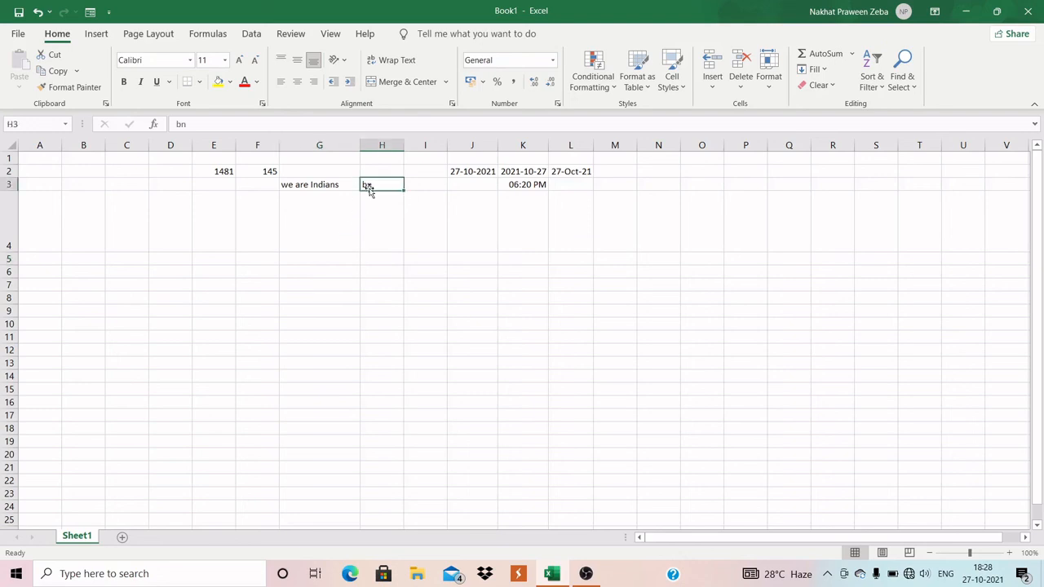
{"action": "left_click", "coordinate": [435, 188]}
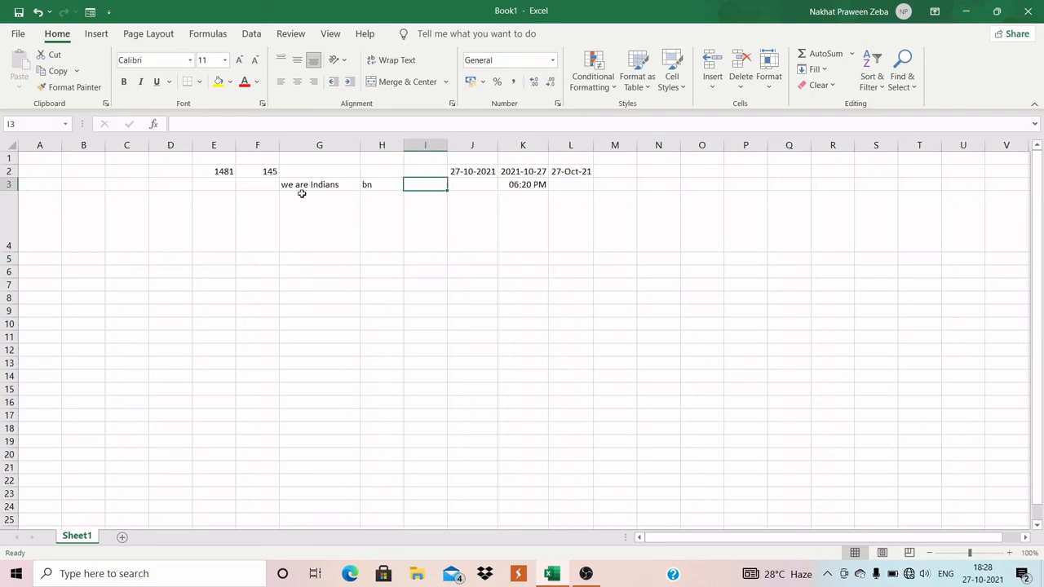
{"action": "left_click", "coordinate": [377, 184]}
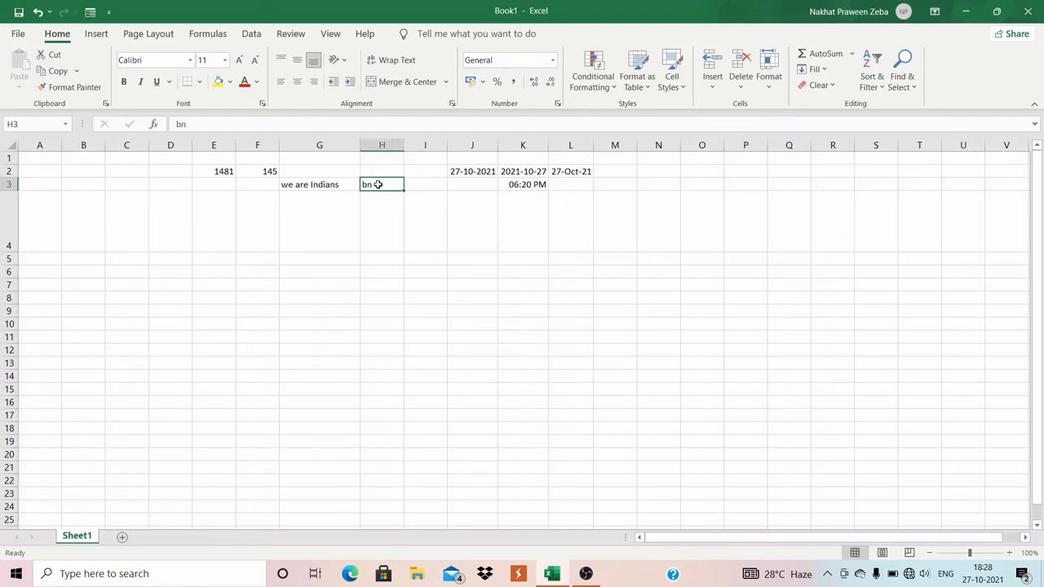
{"action": "left_click", "coordinate": [521, 184]}
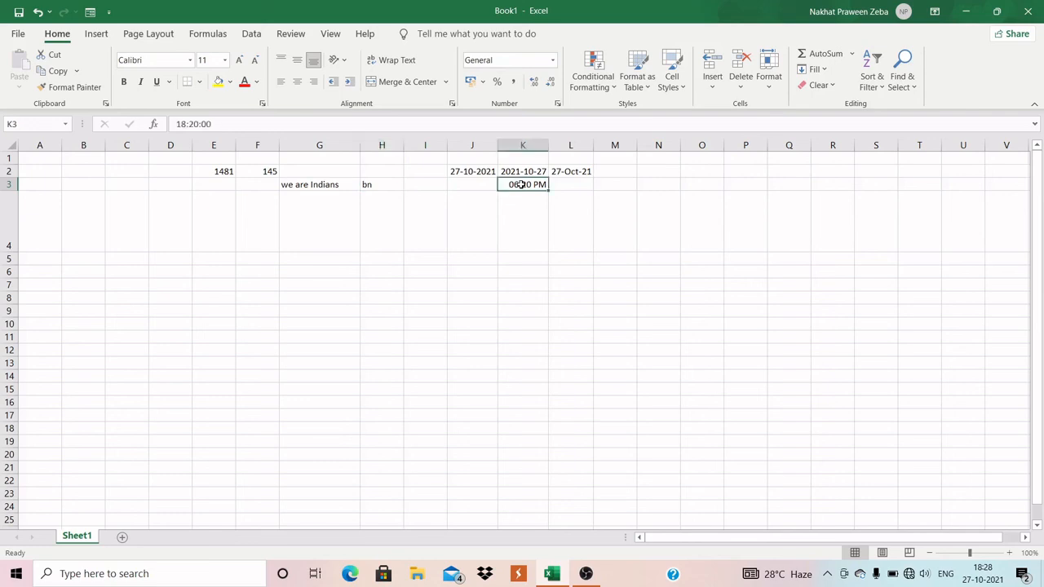